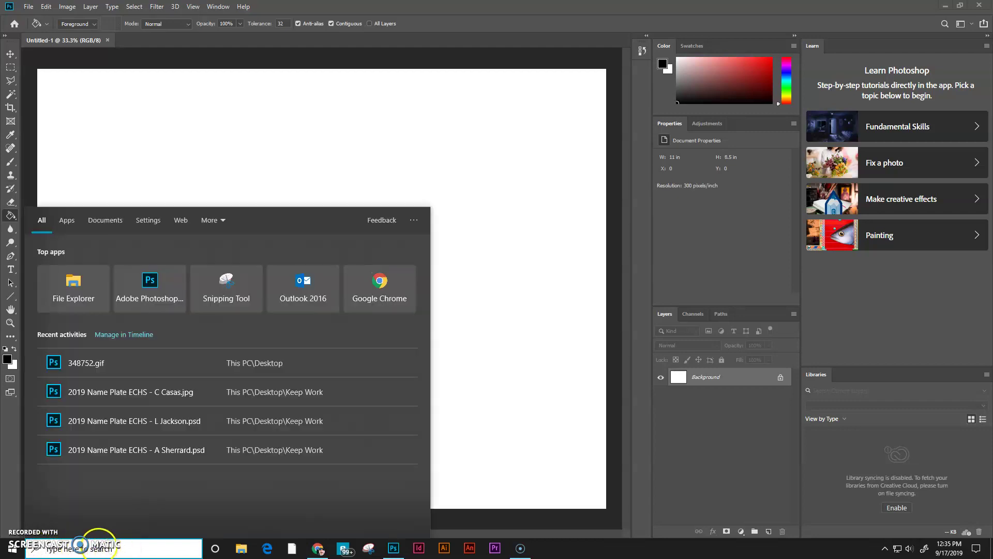
Search the Windows apps for Adobe Photoshop CC 2019, then return to the blank document
text(adobe)
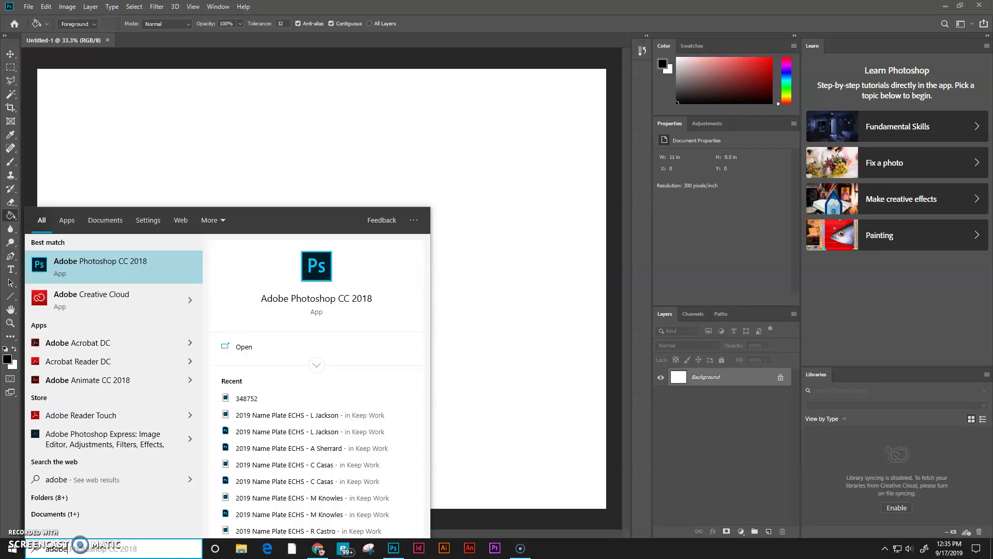
click(145, 549)
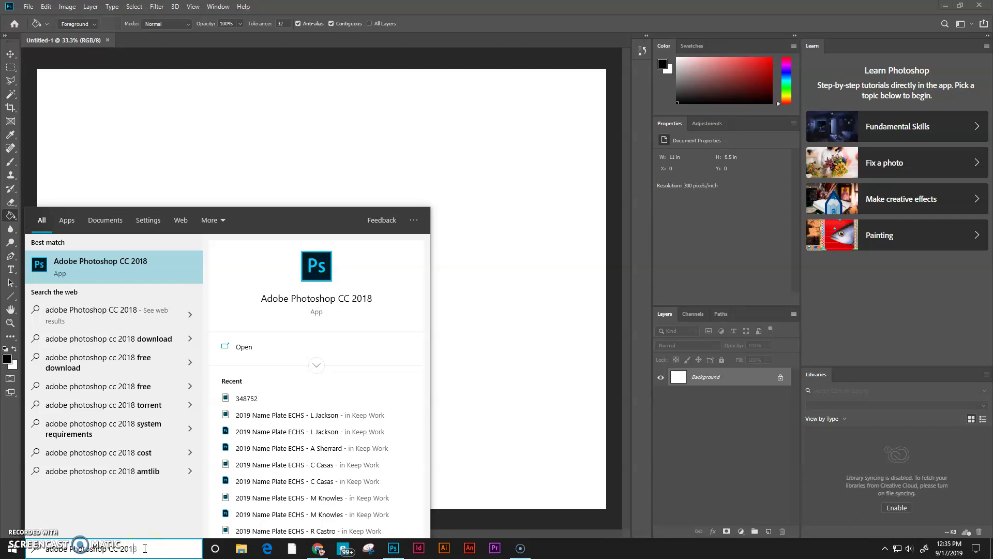
text(9)
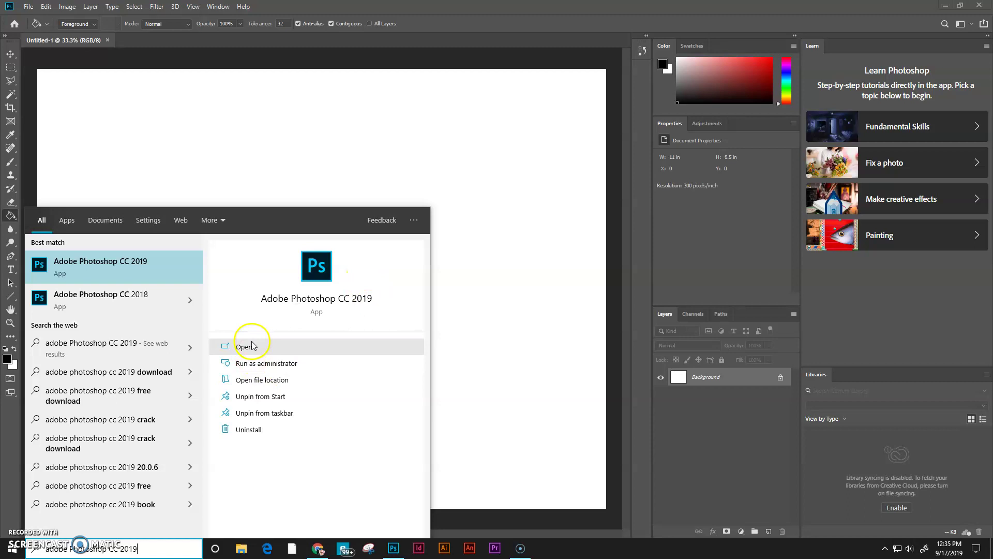
click(464, 188)
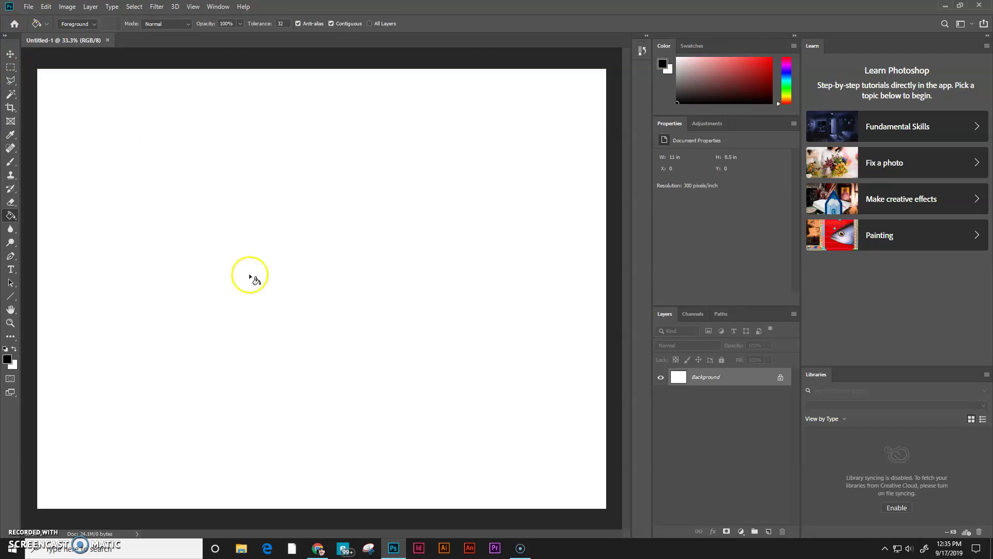
Open the photo IMG_5631 from the Desktop folder
click(29, 7)
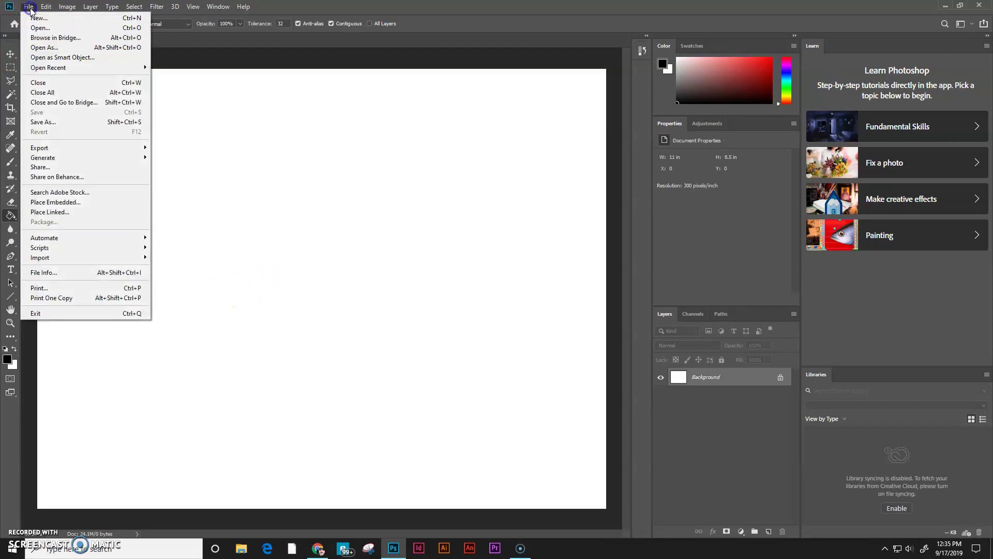
click(34, 28)
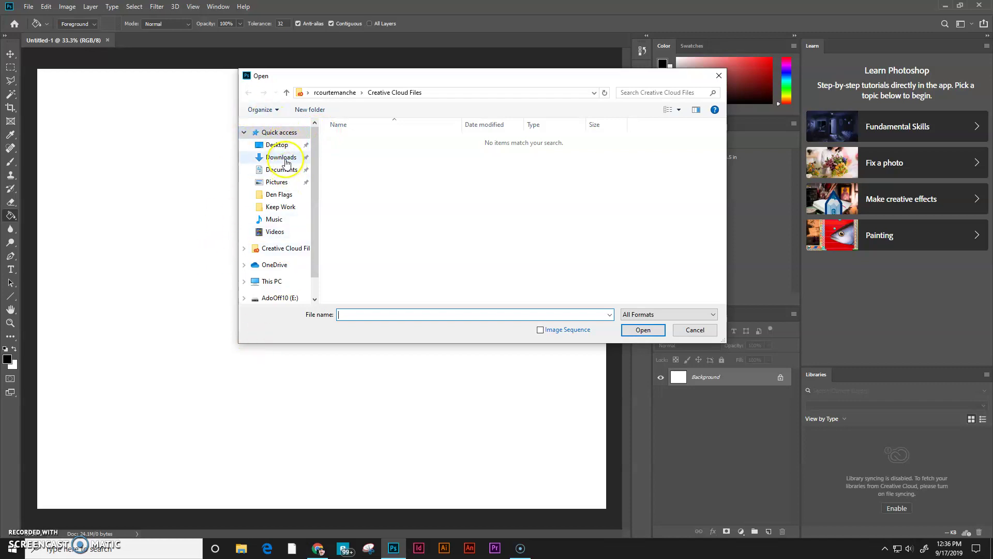
click(274, 148)
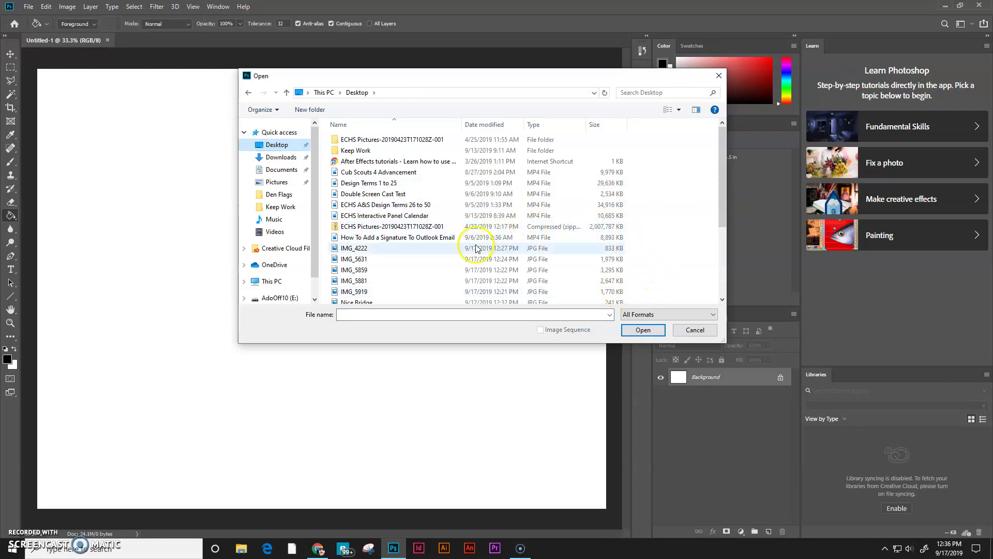
scroll(455, 247, down, 1)
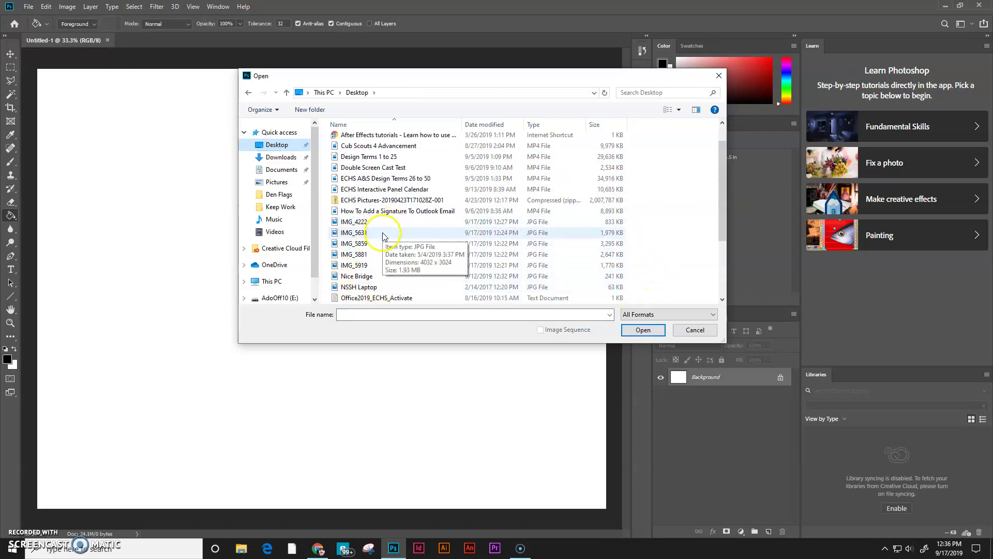
click(358, 234)
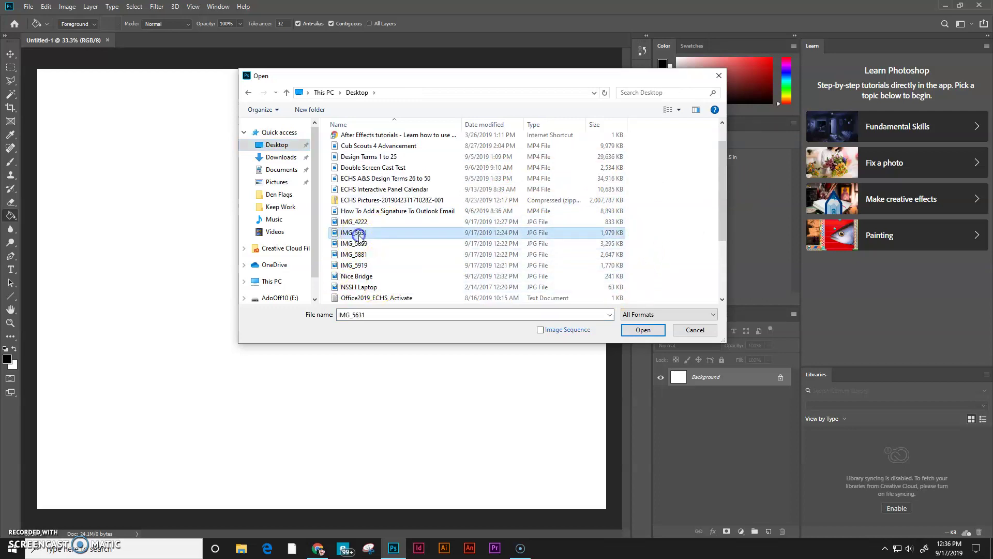
click(628, 329)
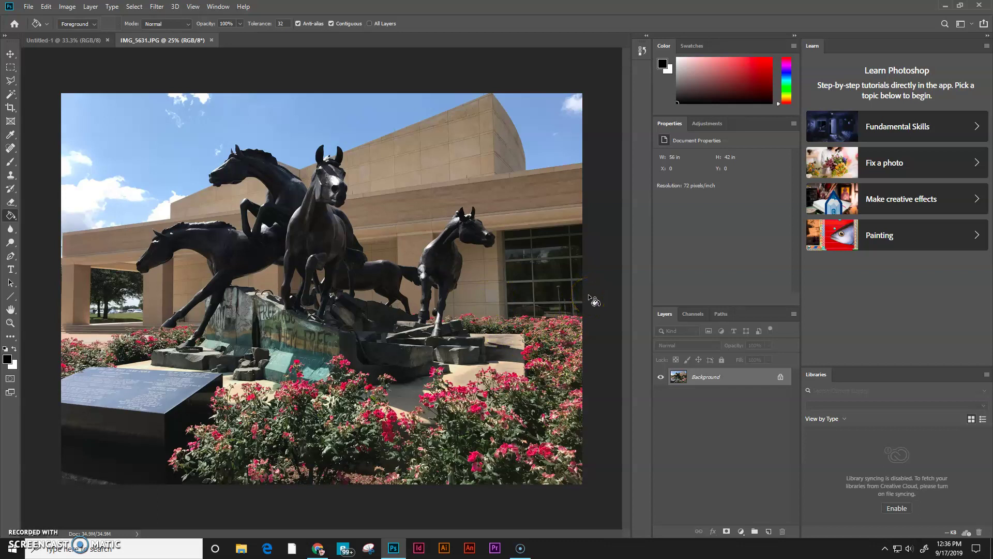
Start a Levels adjustment on the photo and lower the Blue channel's white input level to 244
click(11, 54)
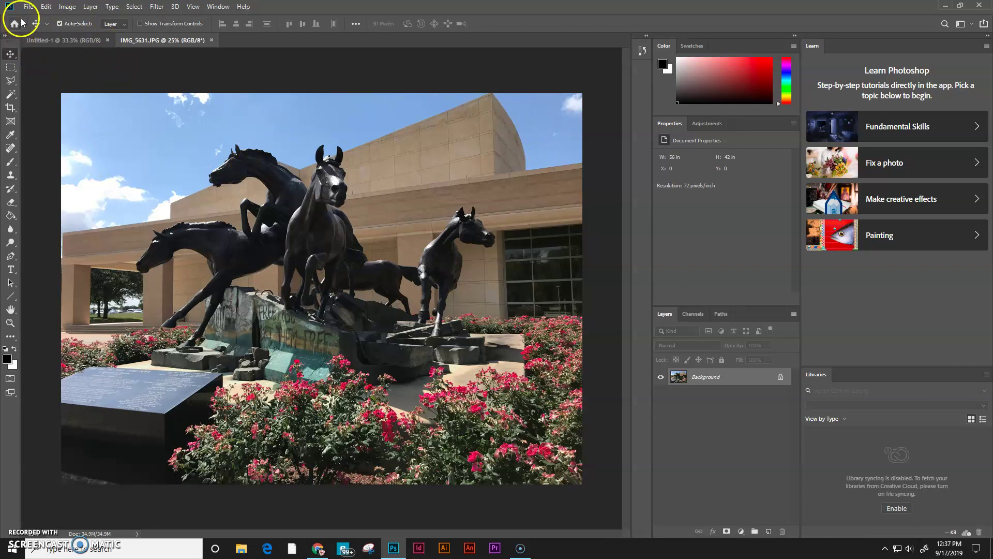
click(69, 6)
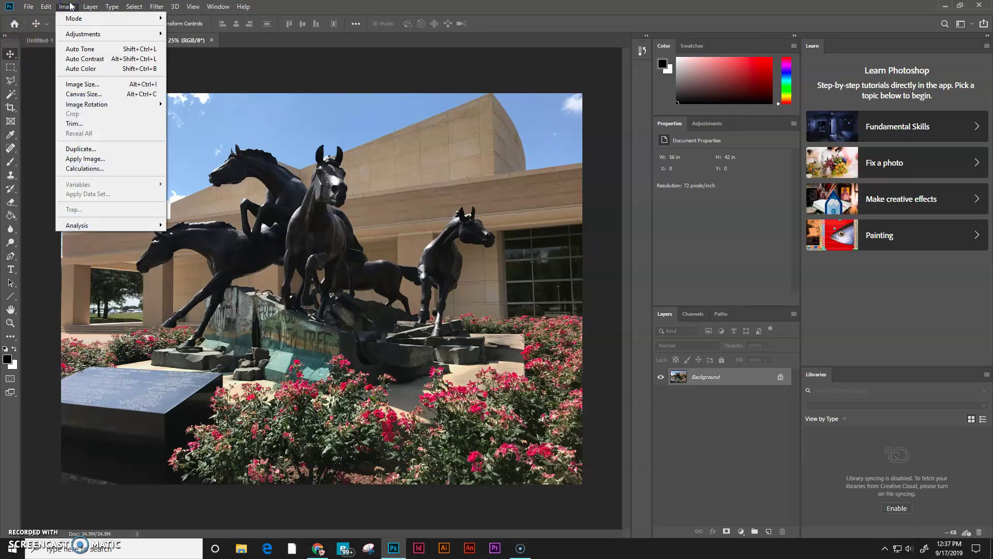
mouse_move(82, 35)
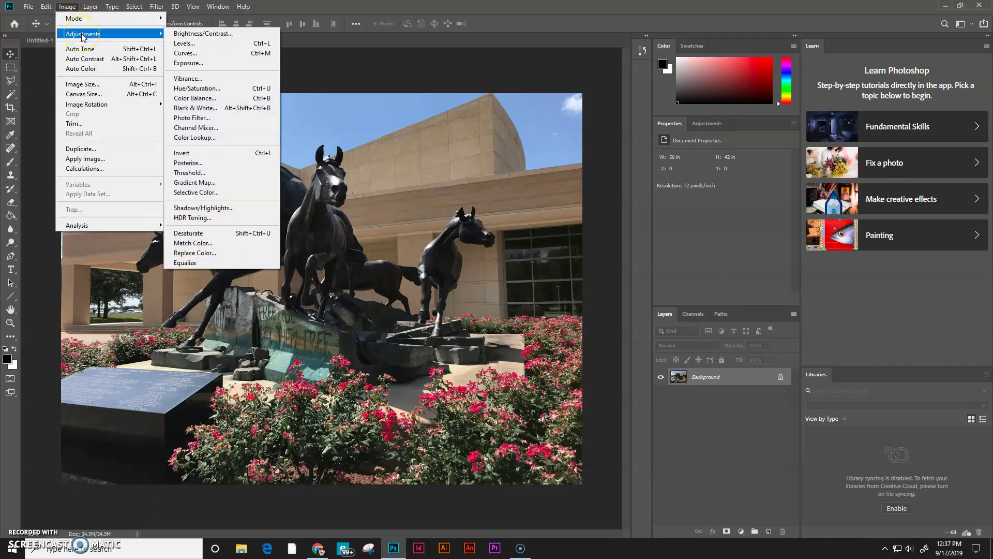
click(202, 45)
drag(621, 201, 624, 157)
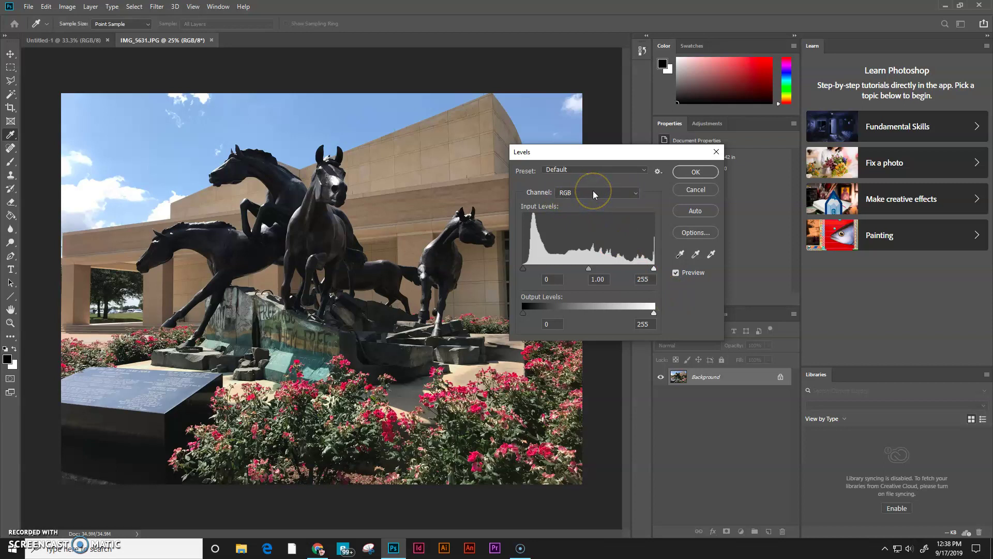
click(637, 190)
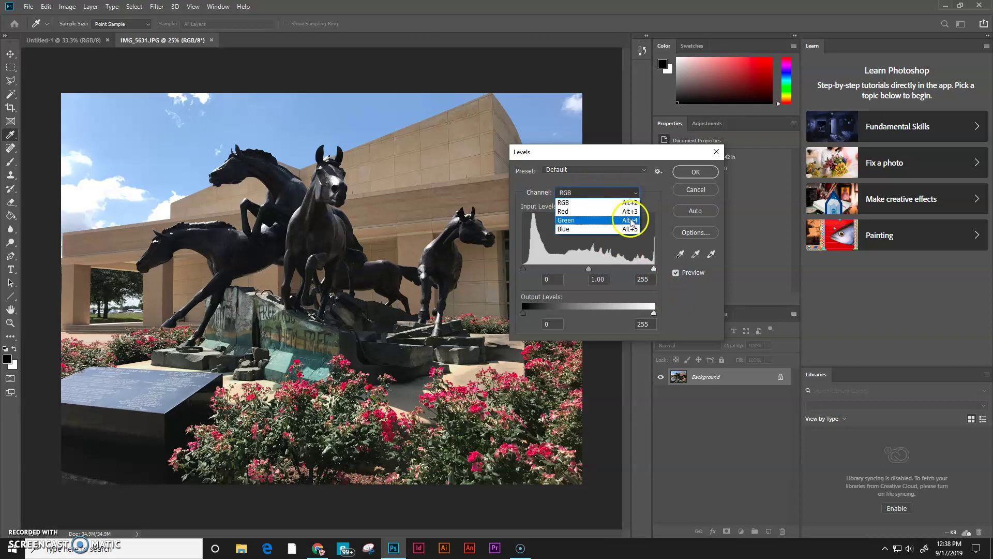
click(594, 189)
click(612, 191)
click(626, 231)
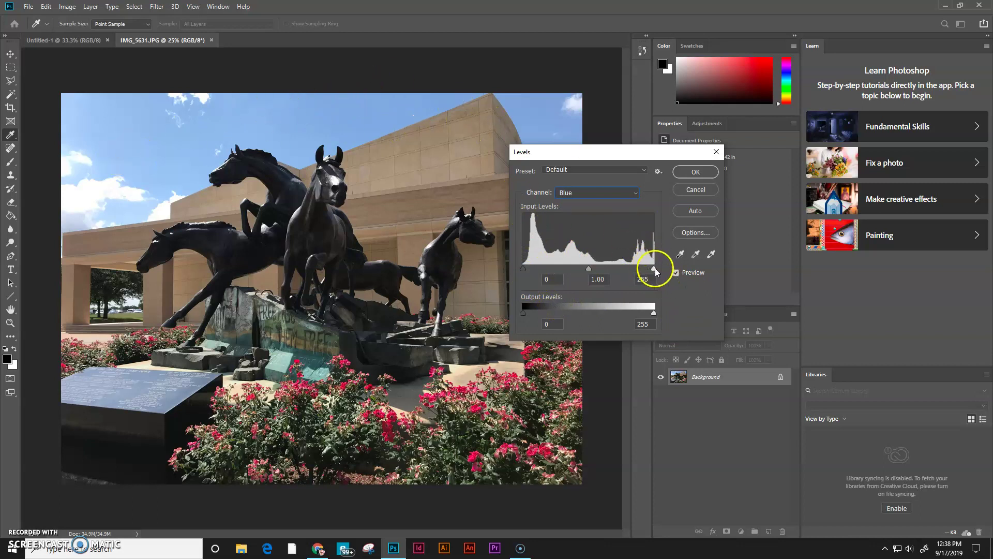
mouse_move(654, 268)
mouse_down()
mouse_move(671, 274)
mouse_move(651, 283)
mouse_up()
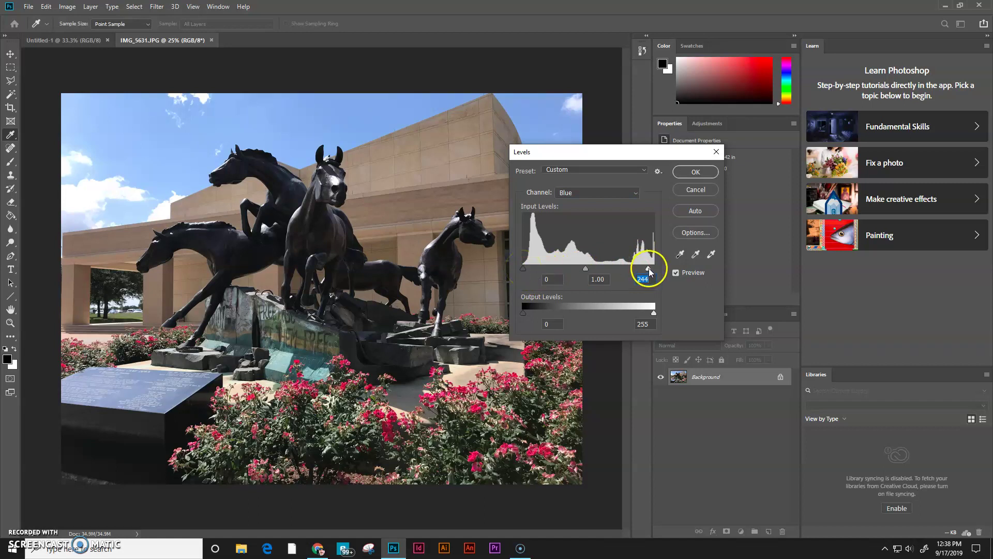
Lower the Green channel's white input level to 247 in the Levels adjustment
click(614, 192)
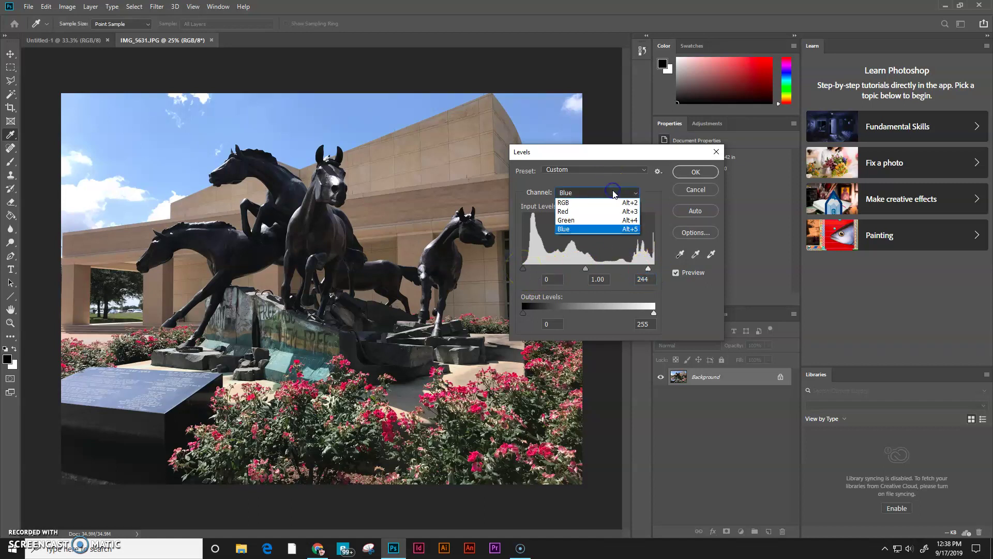
click(623, 220)
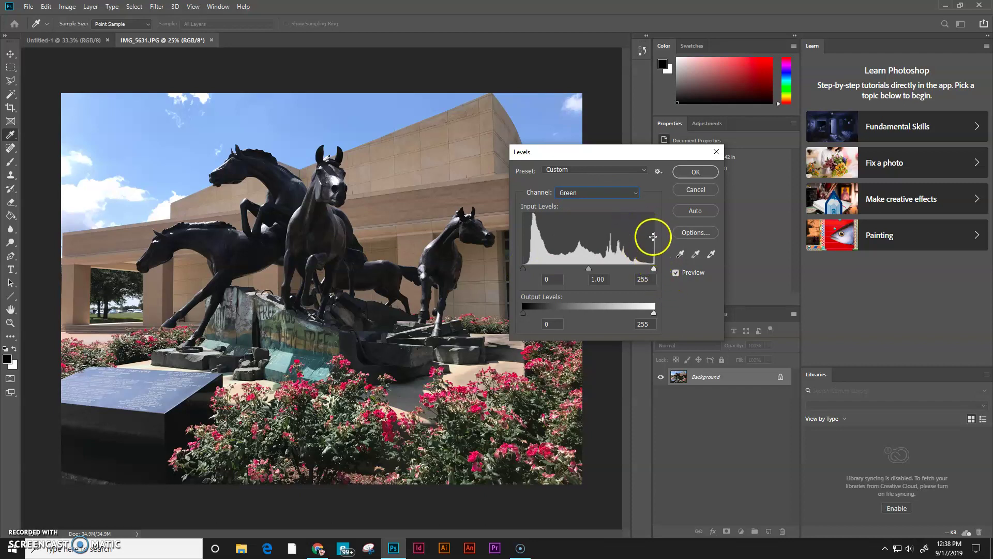
drag(654, 269, 654, 271)
mouse_move(650, 270)
mouse_down()
mouse_move(638, 272)
mouse_move(650, 277)
mouse_up()
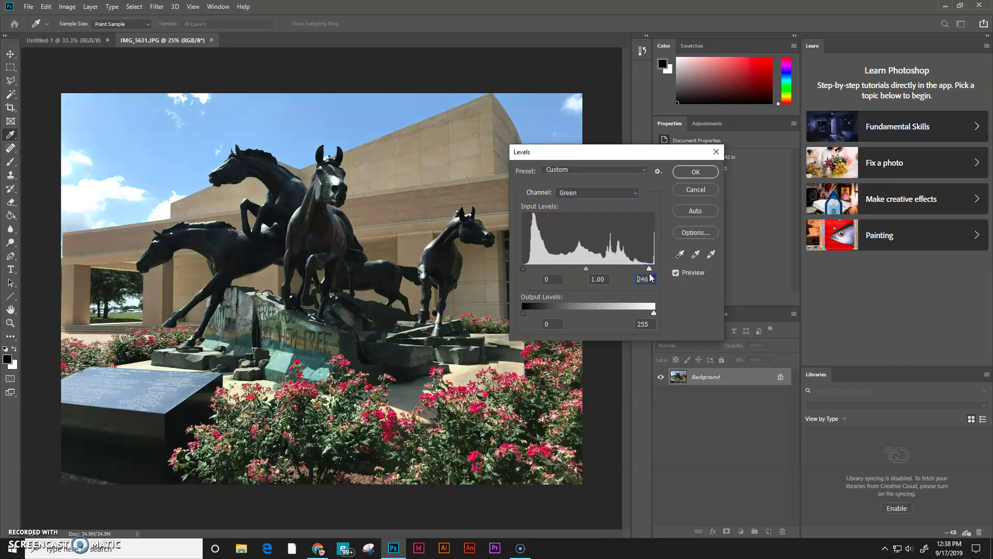
Lower the Red channel's white input level slightly, to the start of its histogram's bright end
click(594, 195)
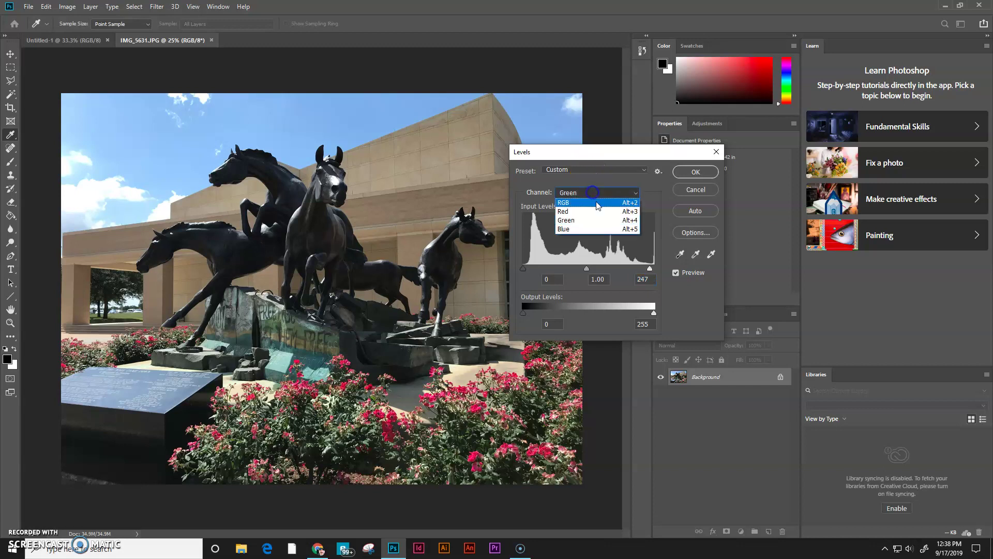
click(599, 212)
mouse_move(653, 269)
mouse_down()
mouse_move(636, 271)
mouse_move(651, 276)
mouse_up()
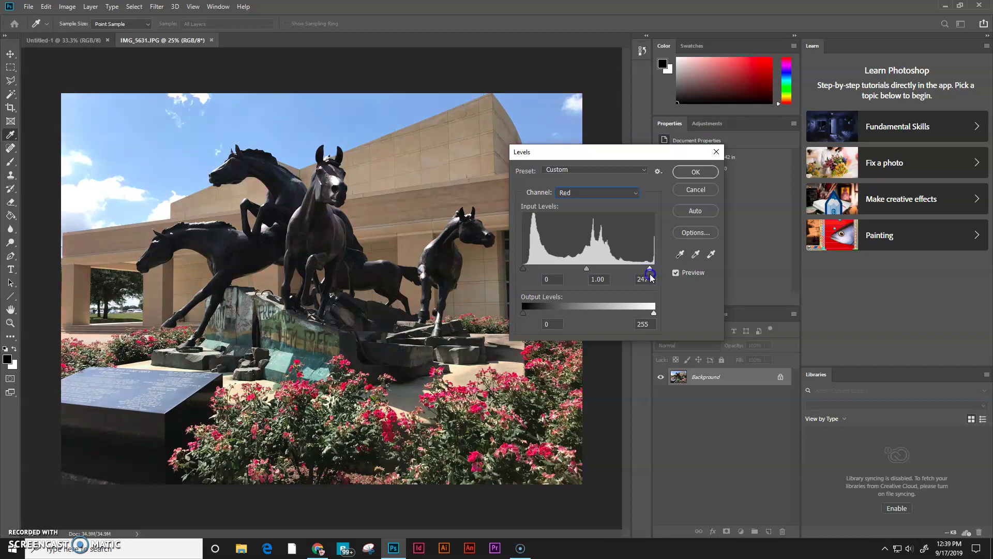
click(651, 278)
click(602, 190)
click(600, 209)
For the combined RGB channel, set the black input level to 20 and the white input level to 229
click(593, 196)
click(593, 202)
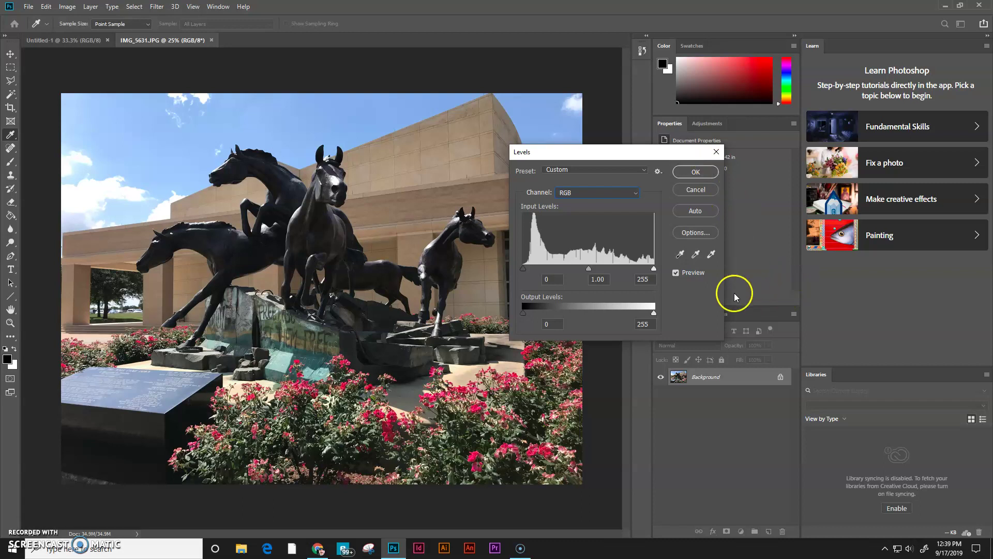
click(675, 272)
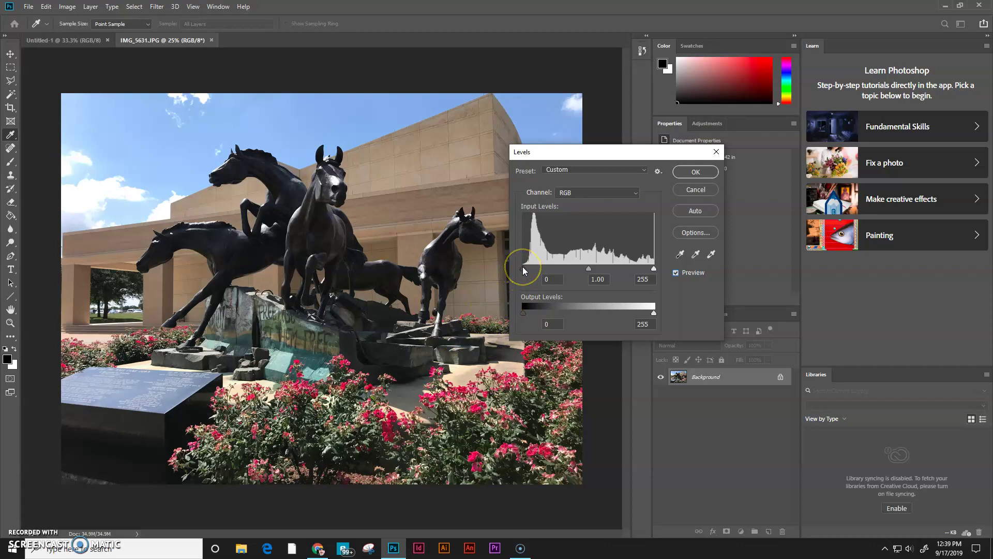
drag(524, 268, 533, 268)
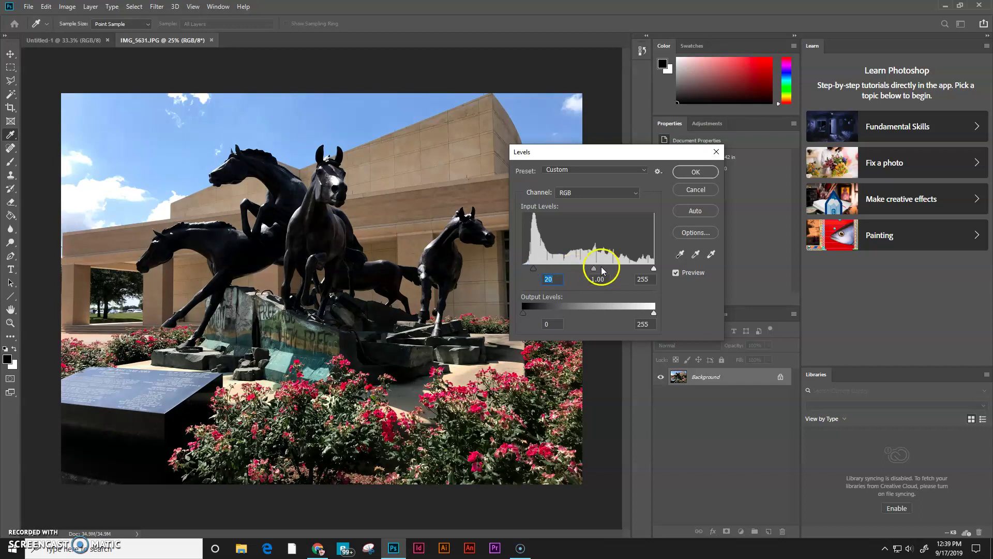
drag(655, 268, 641, 268)
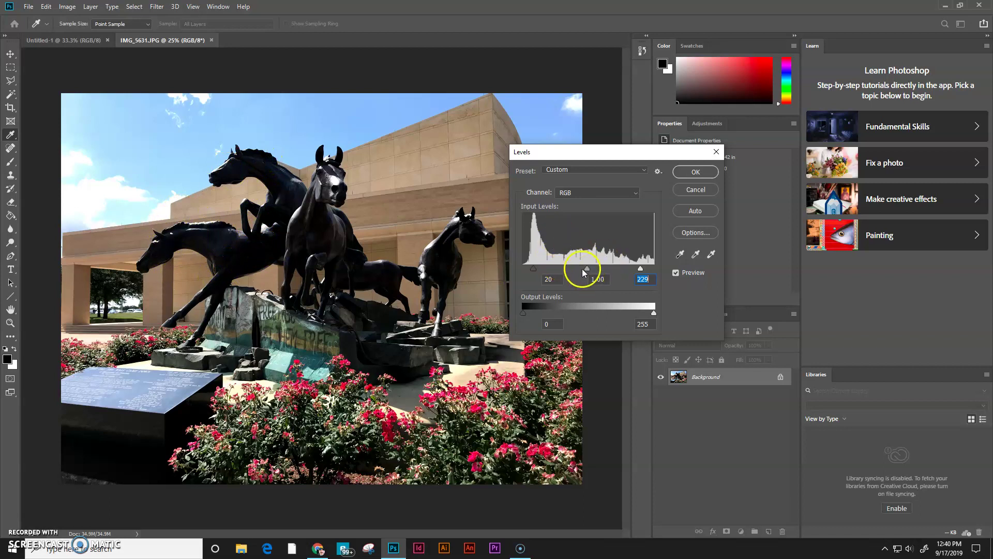
Brighten the RGB midtones to 1.49, ease the black input level to about 17, and apply the Levels adjustment
drag(583, 270, 532, 270)
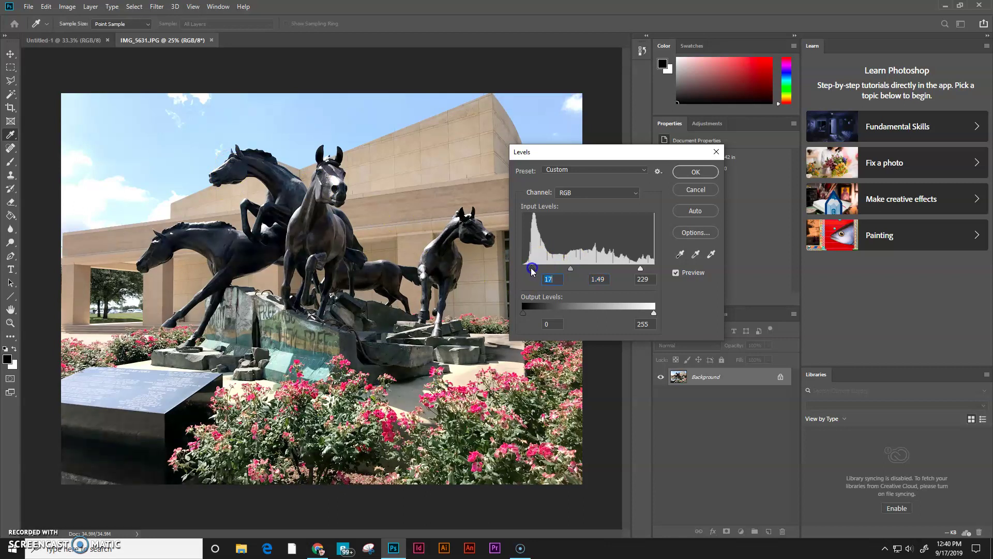
drag(641, 268, 642, 268)
click(694, 177)
click(699, 172)
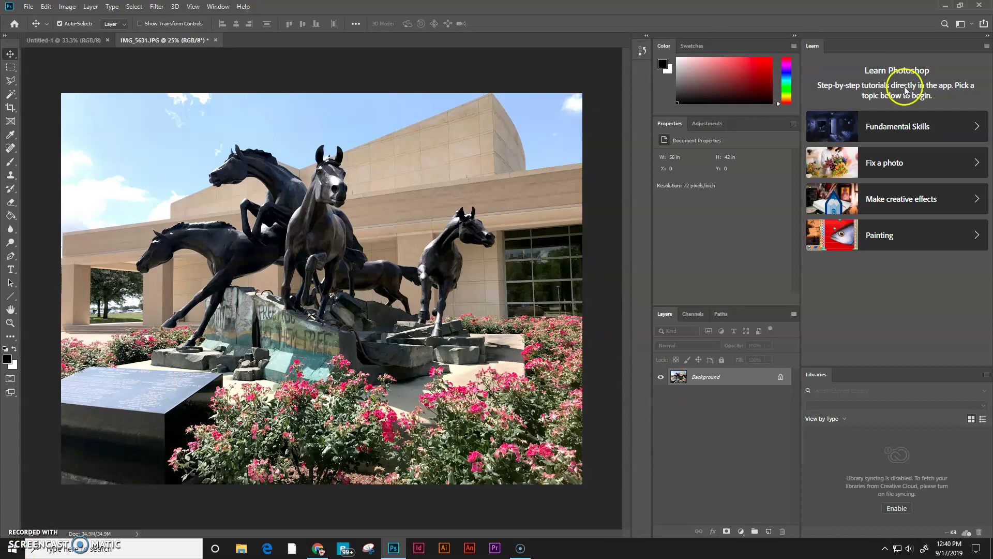
Show the History panel and dock it beside Adjustments, collapsing the Learn and Libraries panels to make room
click(216, 7)
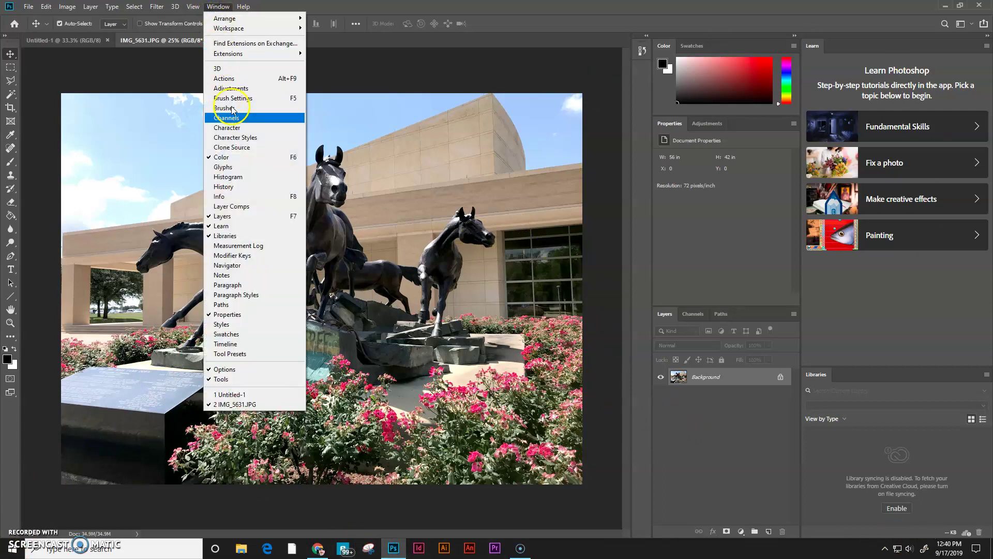
click(258, 187)
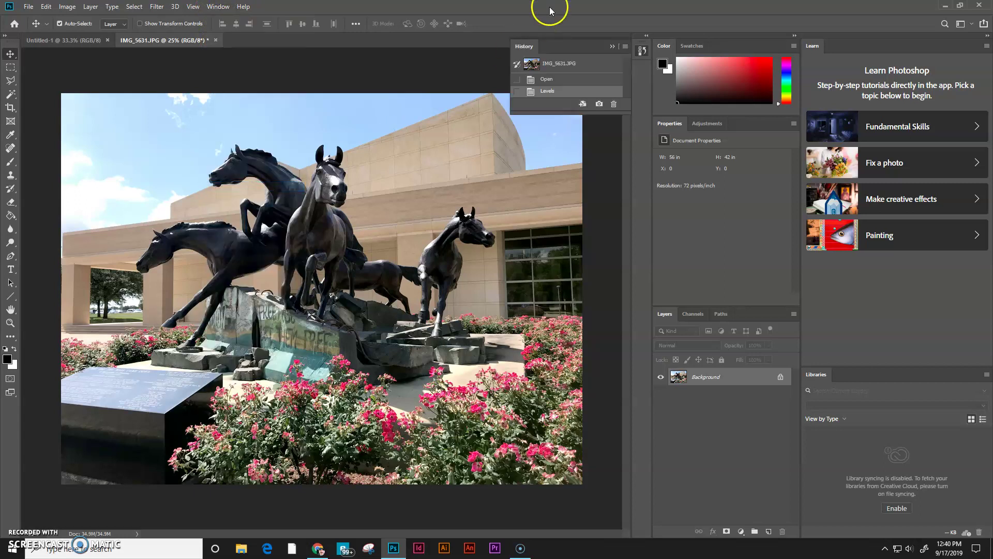
drag(517, 45, 664, 219)
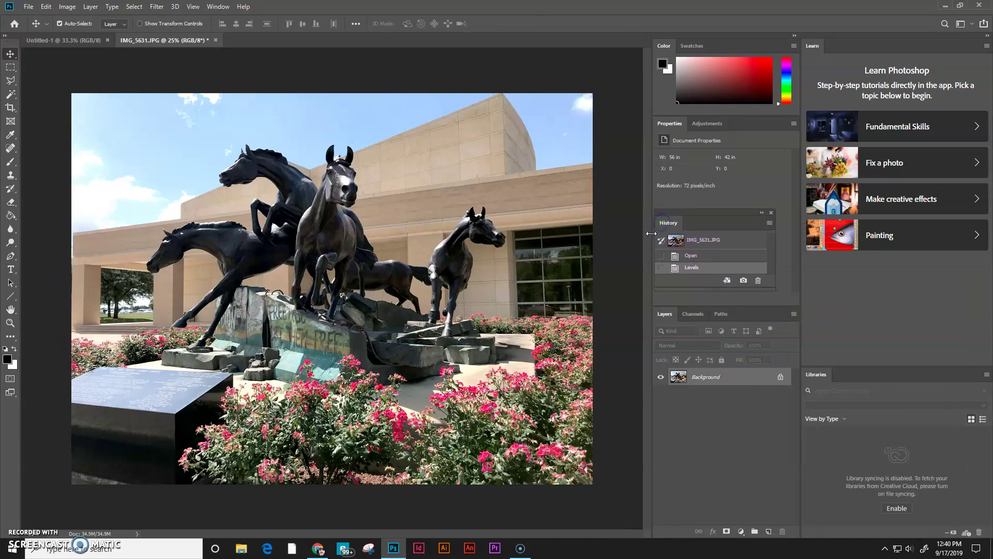
click(987, 35)
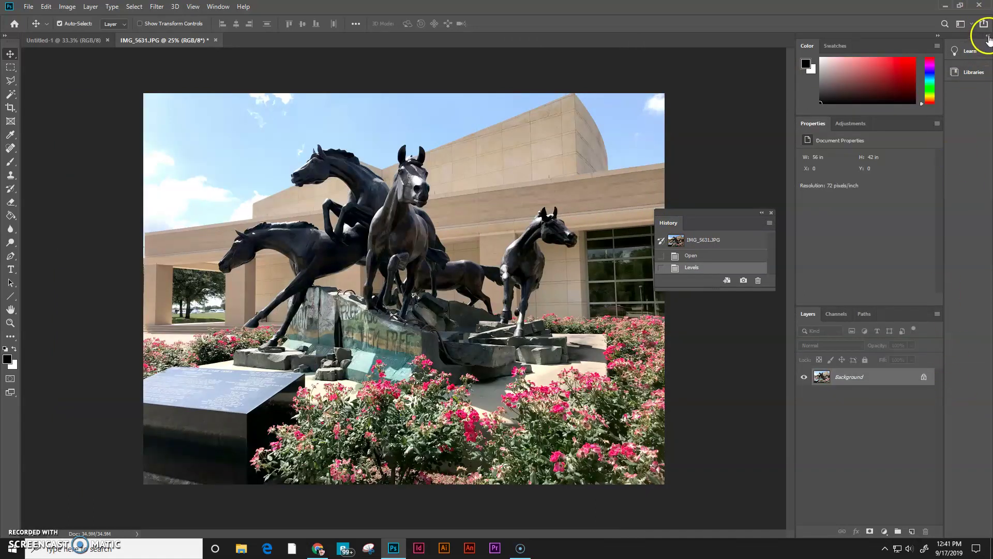
drag(694, 211, 894, 128)
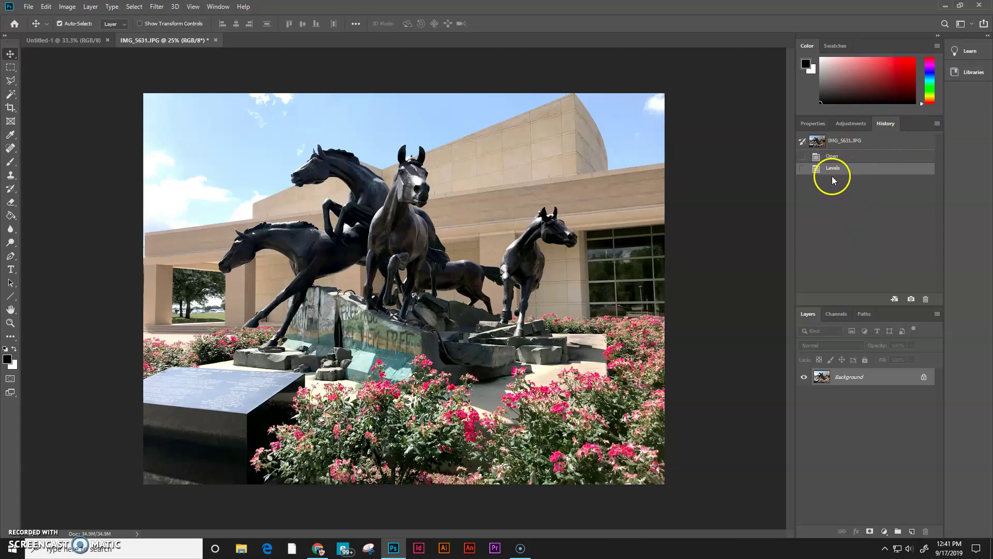
Compare the photo before and after the Levels adjustment using the Open and Levels history states
click(847, 162)
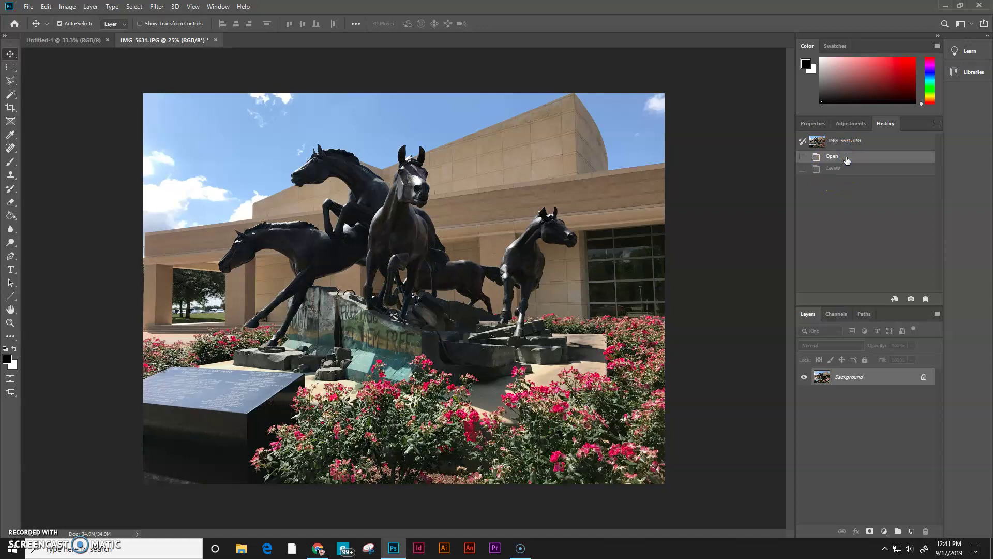
click(849, 172)
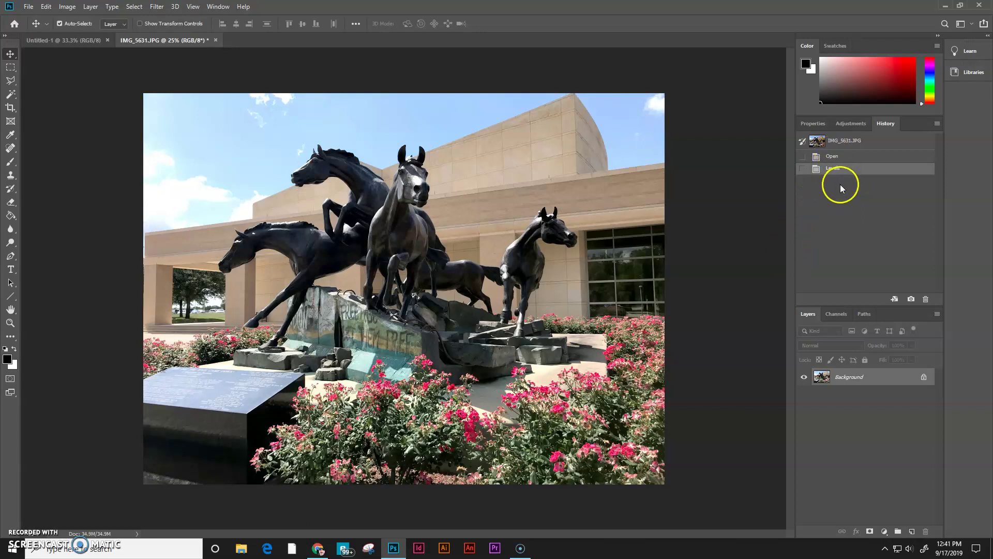
Recheck the Levels correction by viewing the Open history state and returning to the Levels state
click(851, 157)
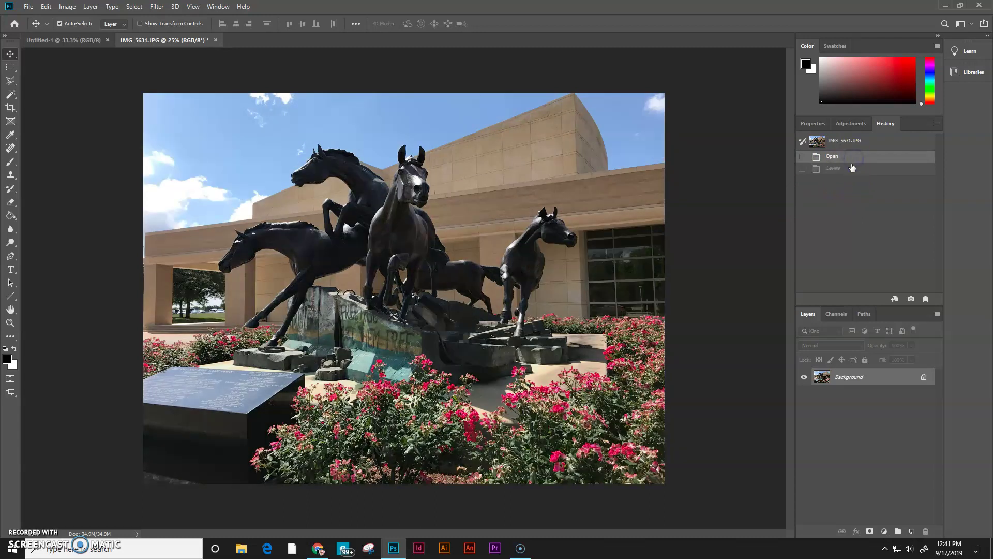
click(854, 171)
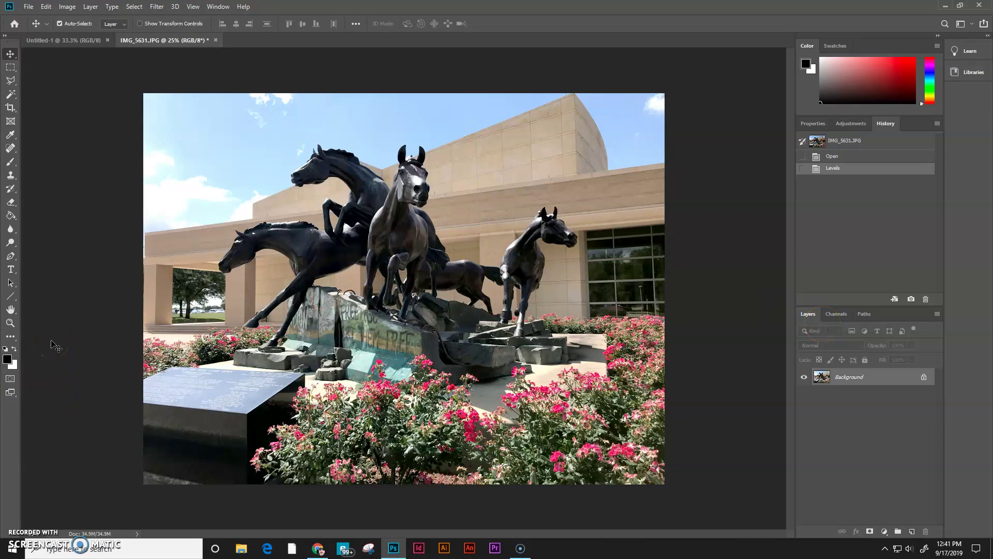
click(68, 555)
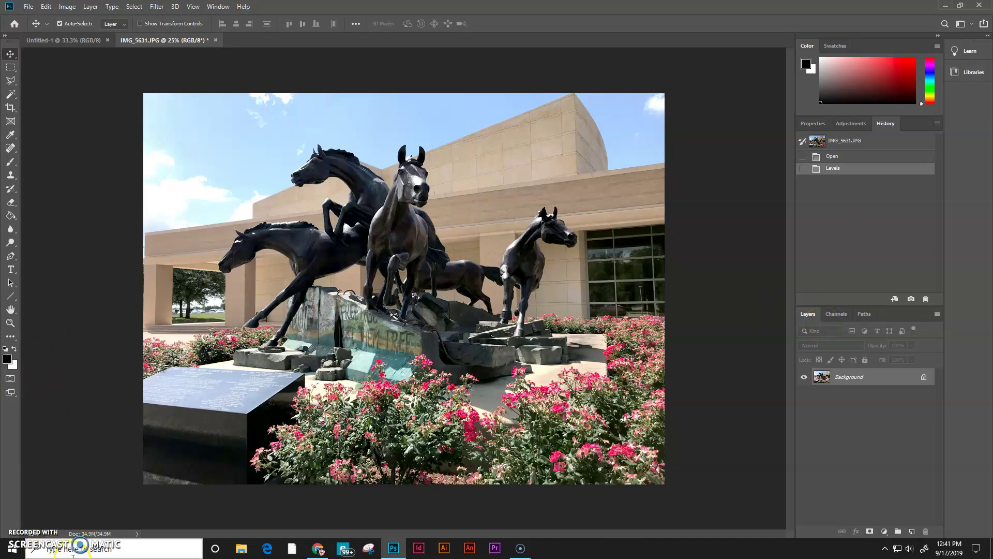
click(520, 551)
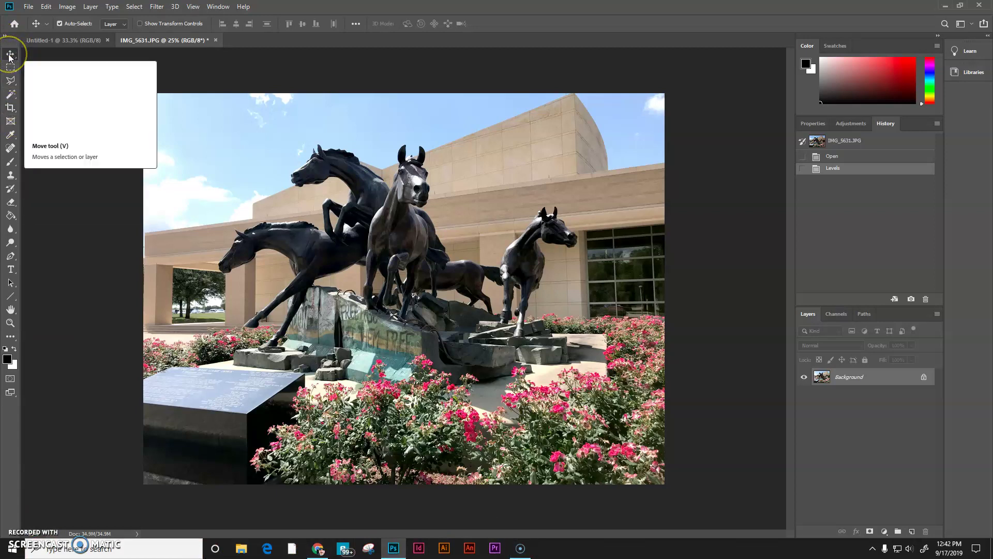
Try an unconstrained crop around the horse statues, trimming the photo's left, right and bottom edges
click(9, 108)
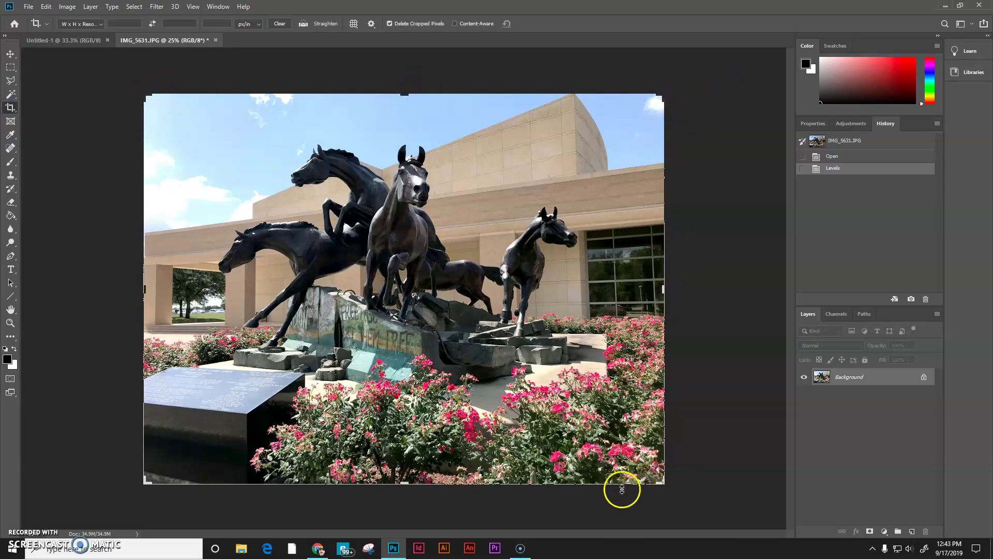
click(441, 138)
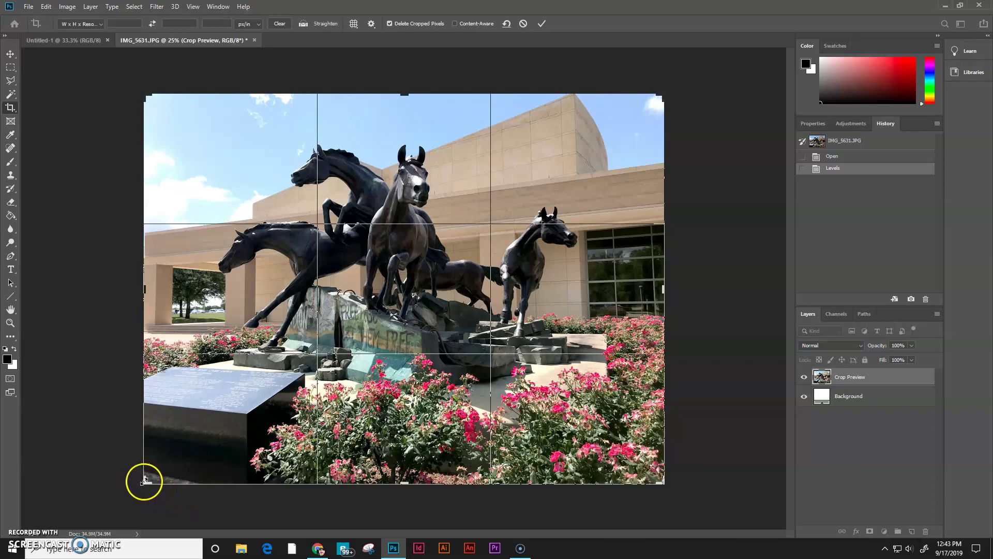
drag(146, 481, 171, 465)
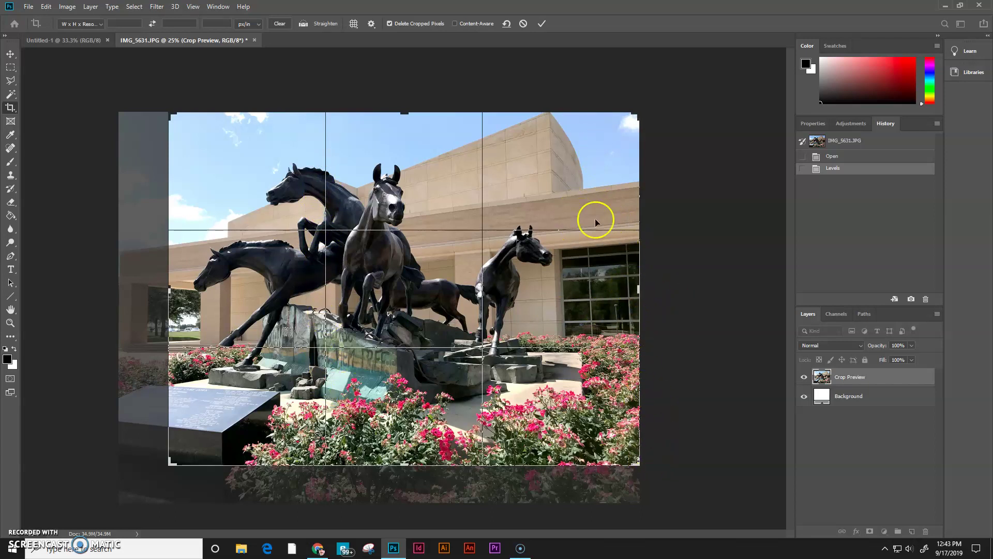
drag(640, 289, 612, 294)
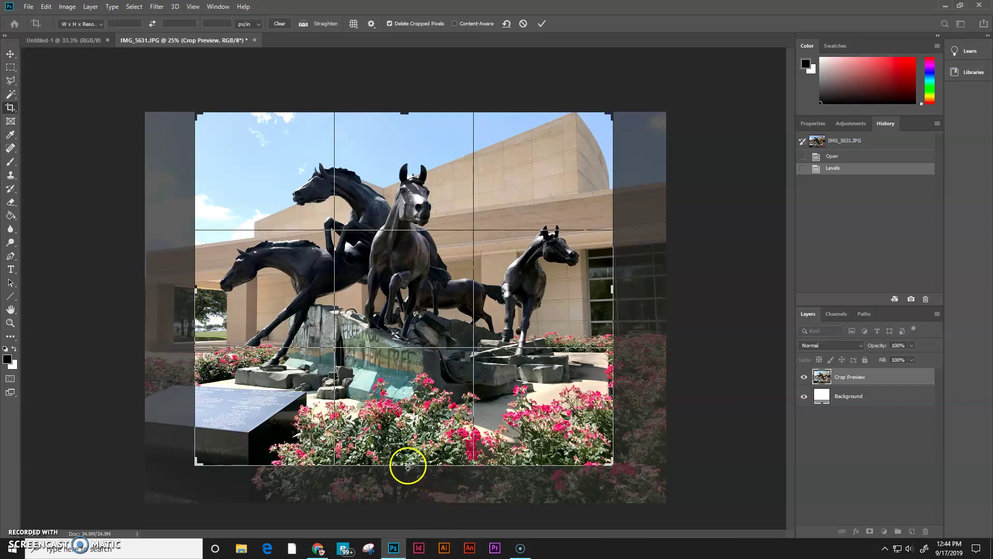
mouse_move(415, 467)
mouse_down()
mouse_move(423, 428)
mouse_move(426, 457)
mouse_up()
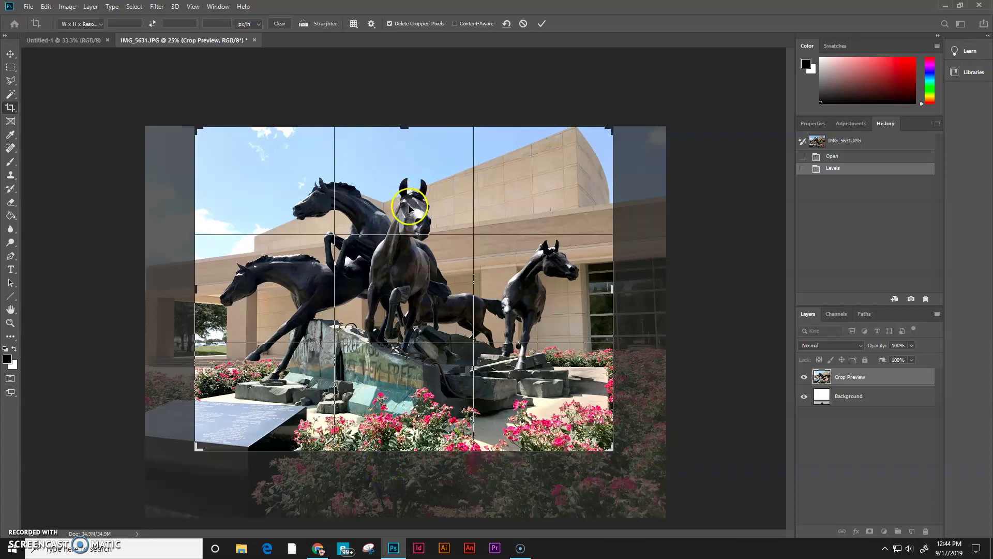
mouse_move(406, 125)
mouse_down()
mouse_move(402, 150)
mouse_move(400, 128)
mouse_up()
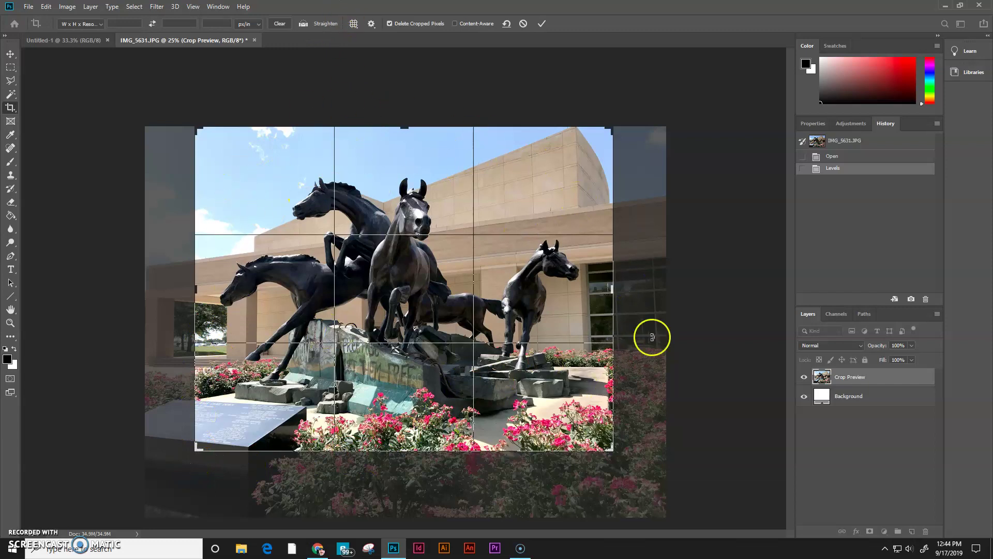
Reset the crop box to the full photo and commit it
right_click(594, 288)
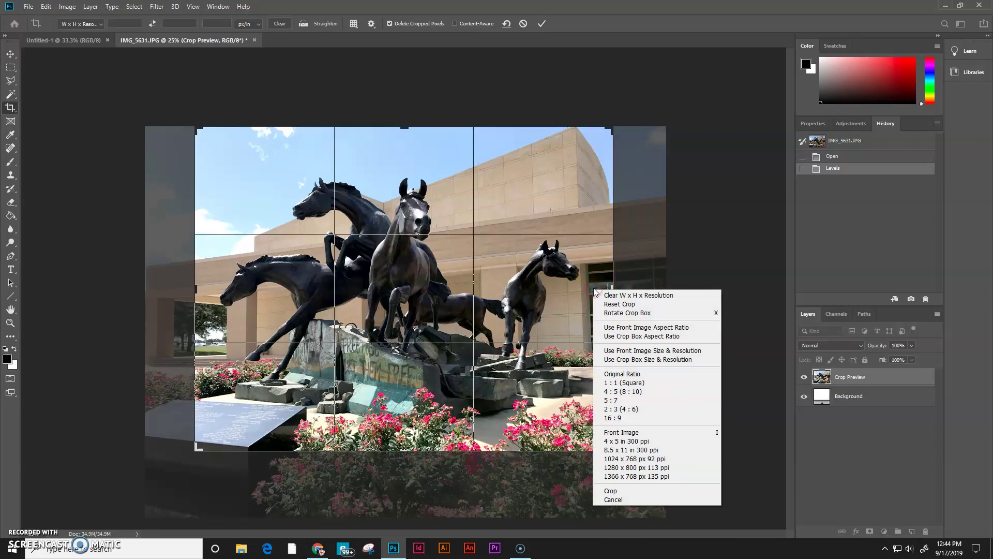
click(635, 306)
key(Return)
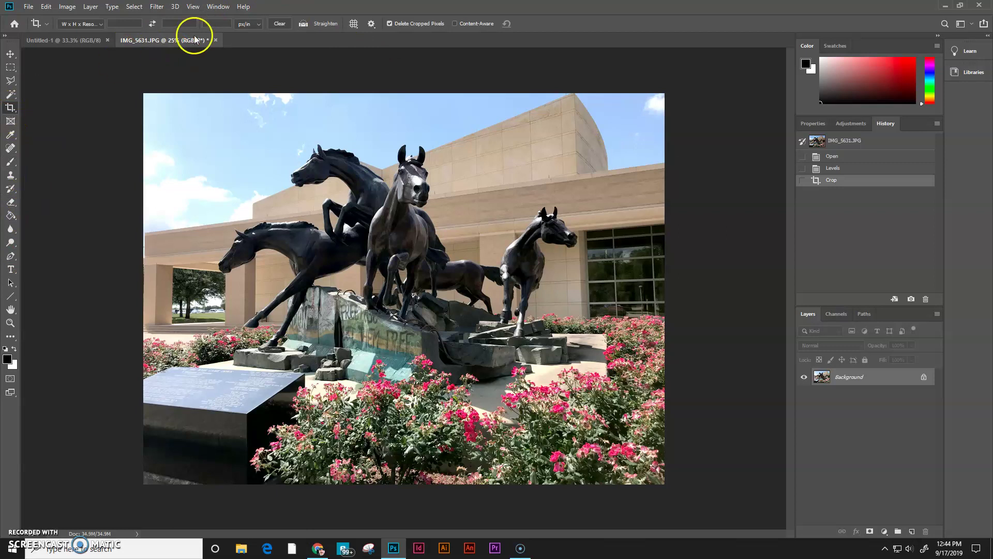
Try cropping the photo to a portrait format with the 5 : 7 ratio preset
click(98, 25)
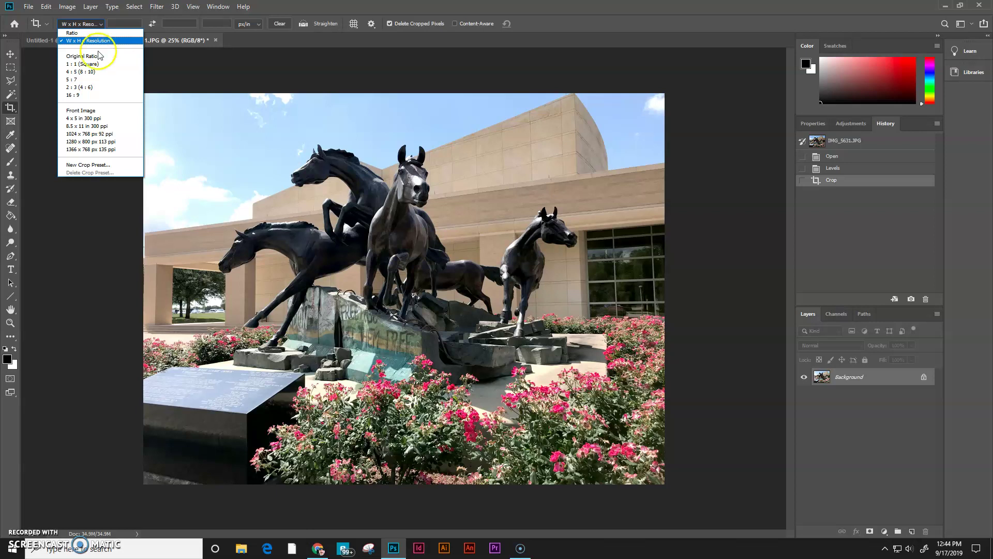
click(81, 80)
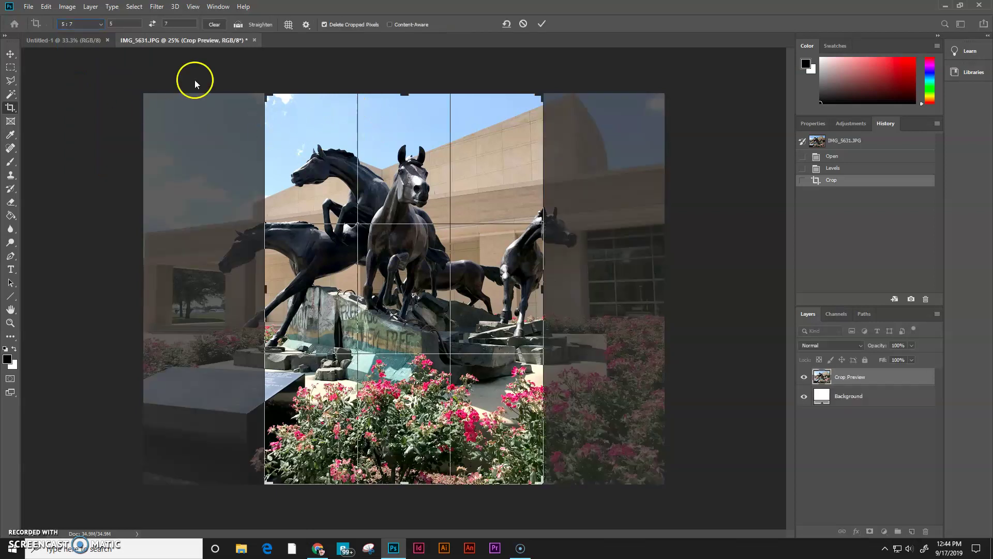
click(100, 26)
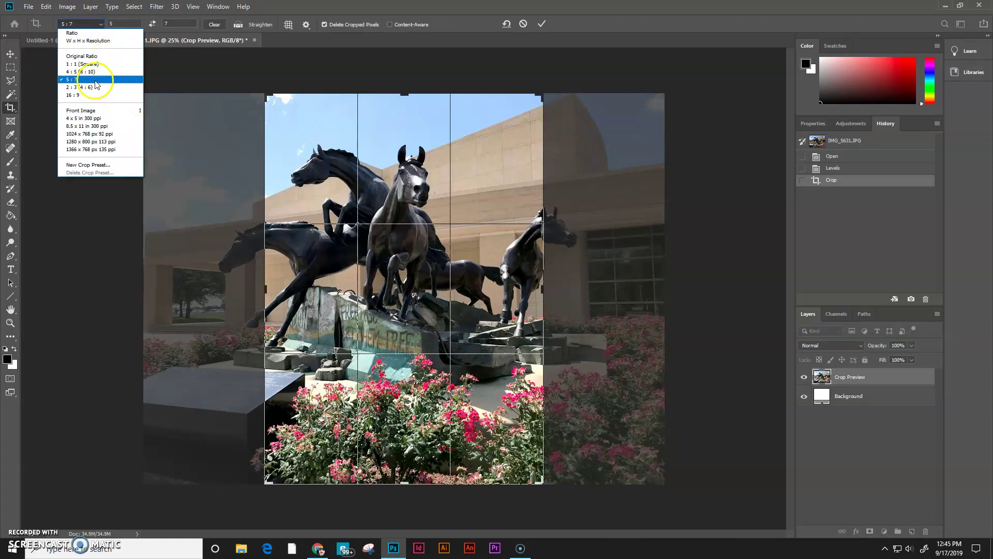
click(186, 61)
Set the crop aspect ratio to 7 wide by 5 high
click(115, 25)
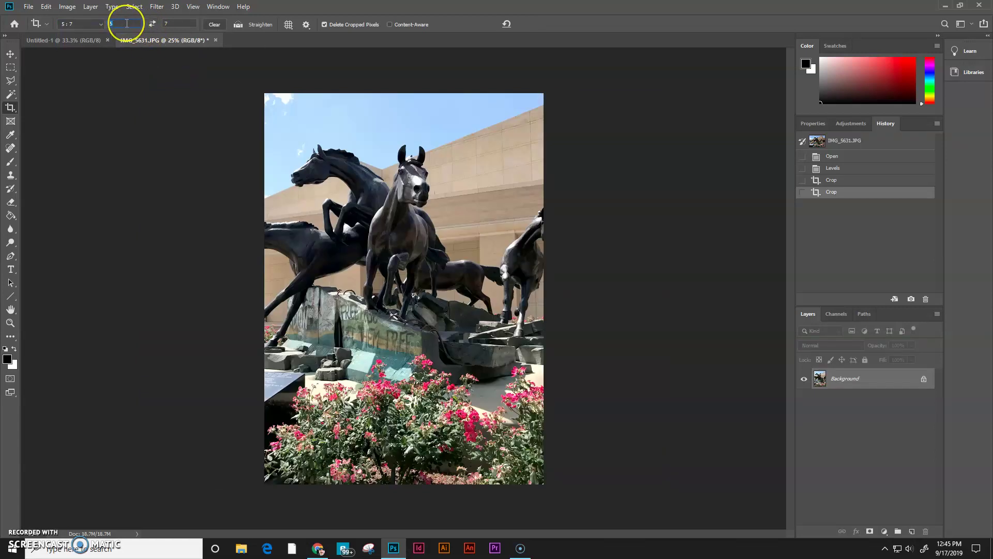
text(7)
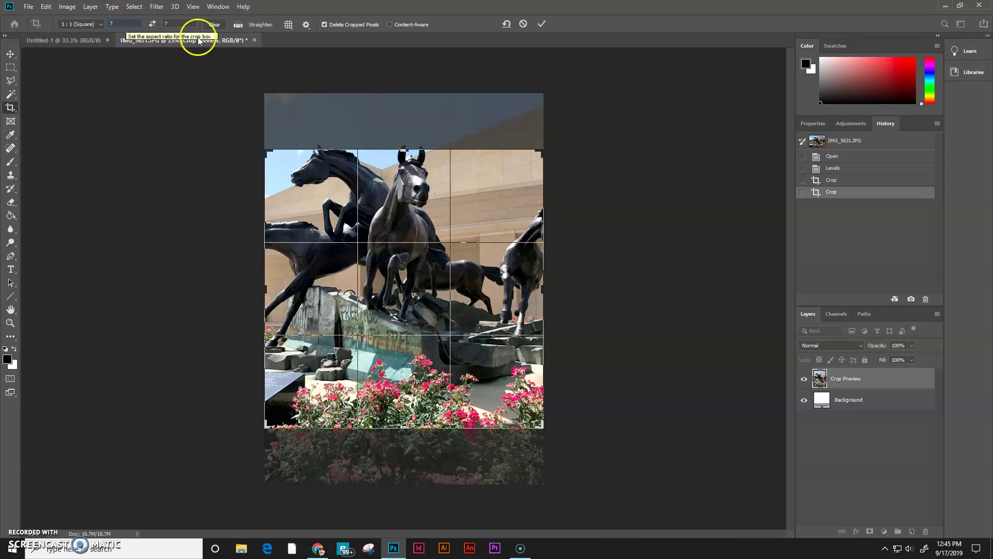
text(5)
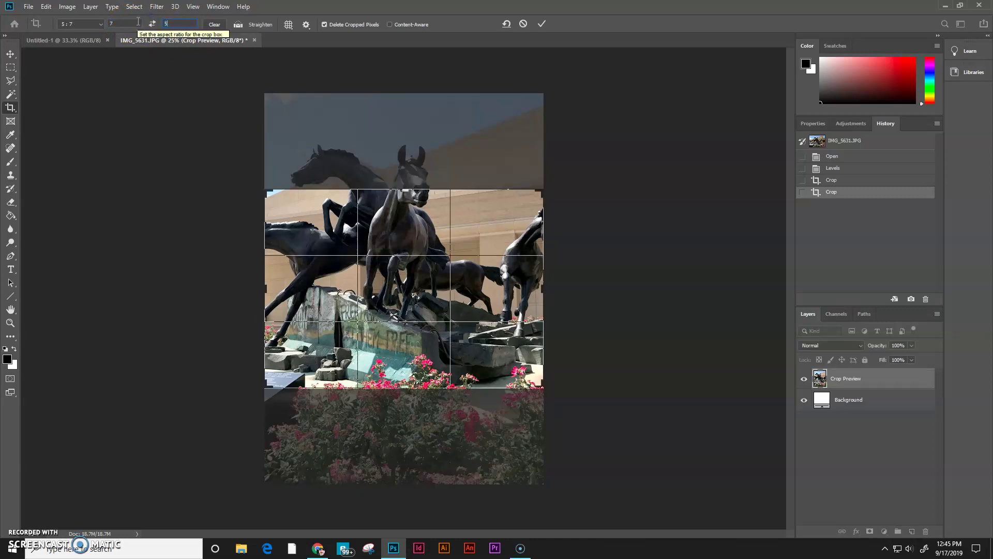
Try enlarging the 7 by 5 crop box beyond the photo's left edge and apply the crop
drag(270, 192, 231, 177)
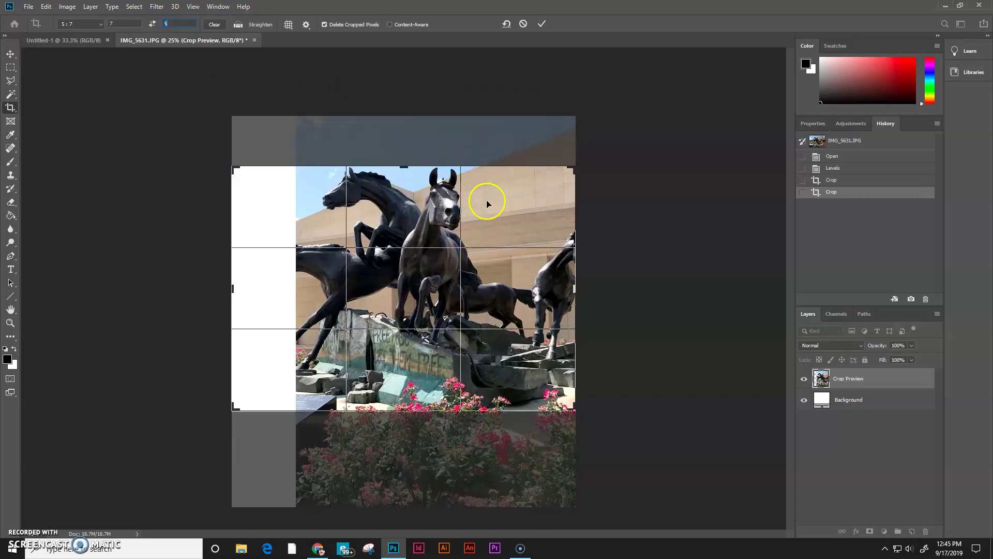
click(836, 179)
click(501, 290)
double_click(489, 300)
Step back through the history to the Levels state, undoing the crops
click(844, 191)
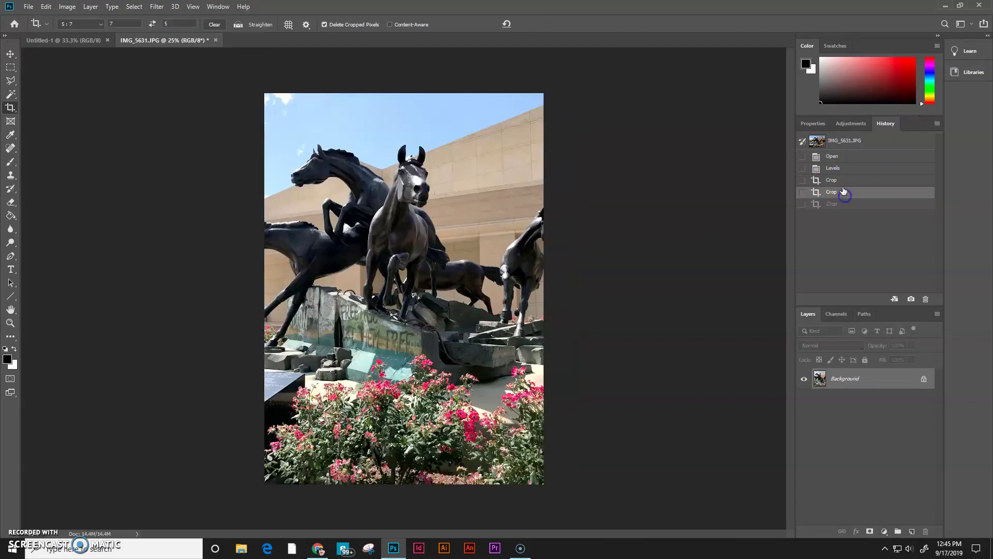
click(844, 181)
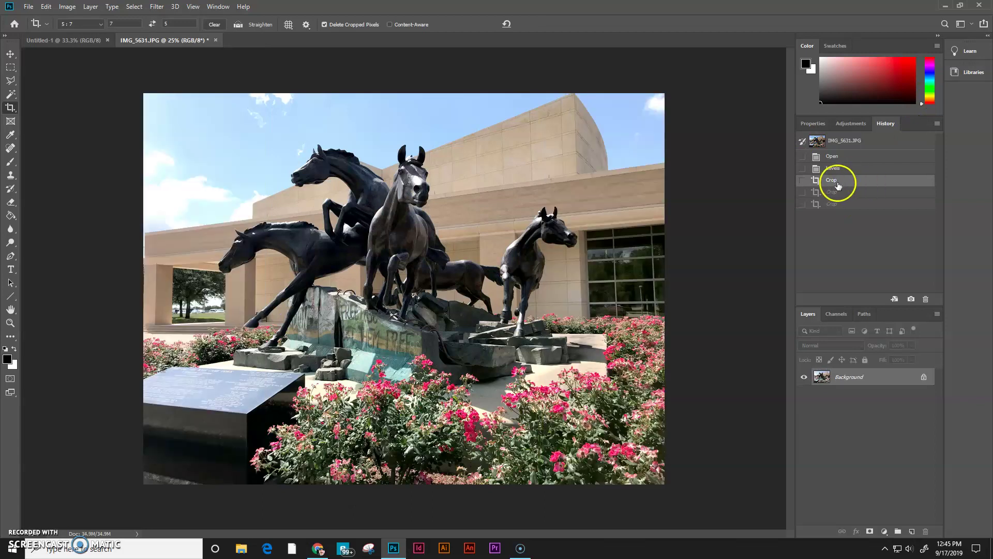
click(843, 168)
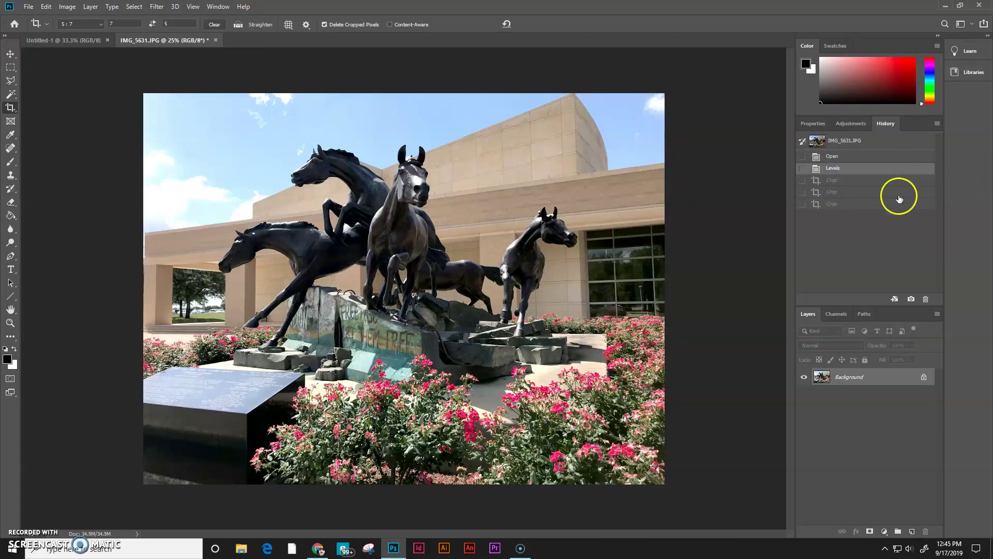
Swap the crop ratio's width and height back and forth, finishing on 7 wide by 5 high
click(129, 27)
text(7)
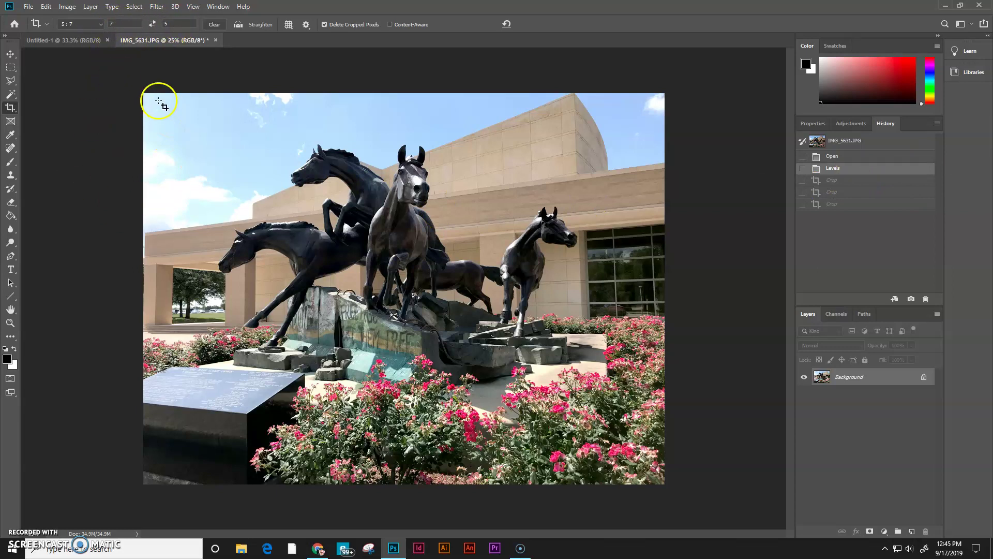
click(153, 24)
click(152, 25)
click(153, 24)
click(152, 24)
click(152, 25)
click(152, 24)
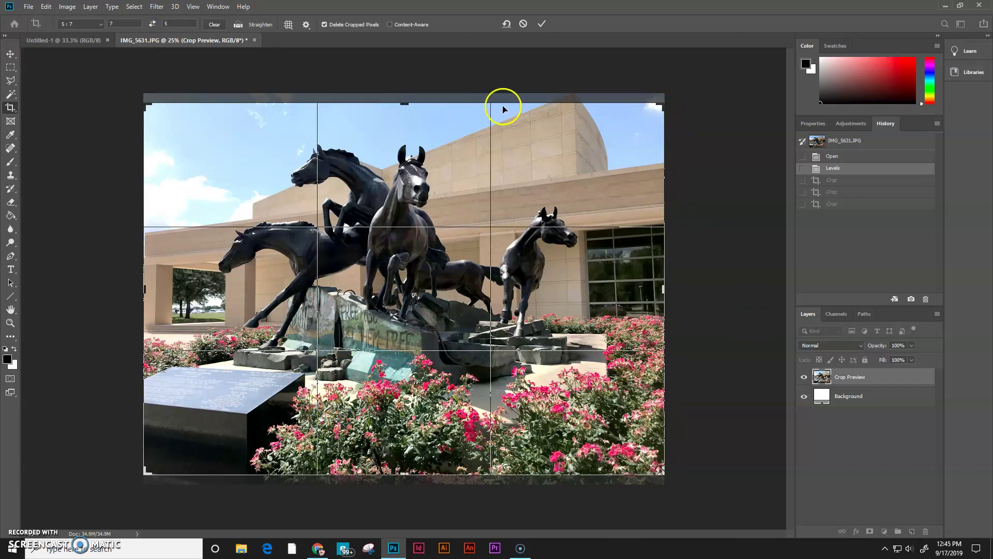
Crop the photo at the 7 by 5 ratio closely around the horse statues, cutting away most of the plaque and foreground flowers
click(404, 104)
drag(404, 103, 412, 128)
drag(407, 267, 400, 341)
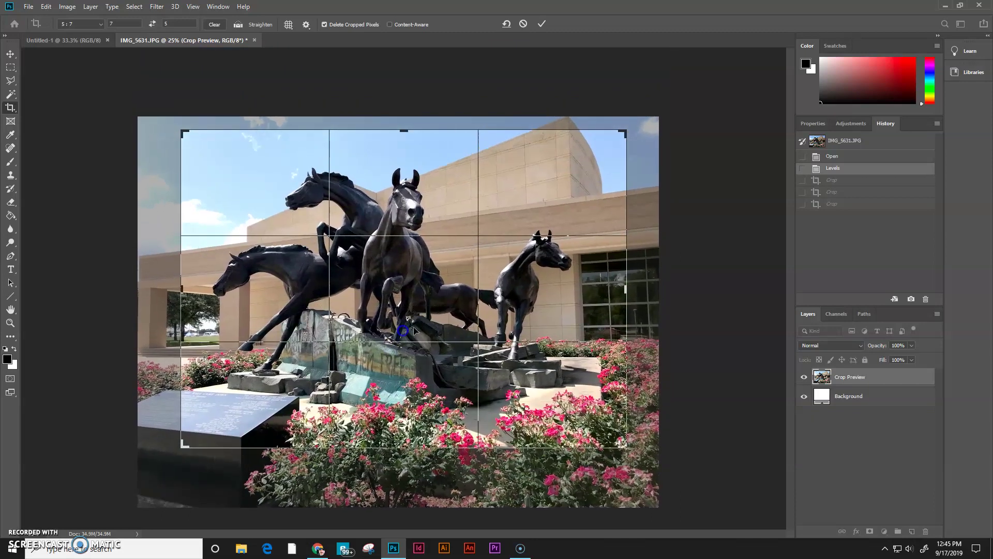
drag(628, 450, 645, 423)
mouse_move(188, 444)
mouse_down()
mouse_move(192, 437)
mouse_move(186, 443)
mouse_up()
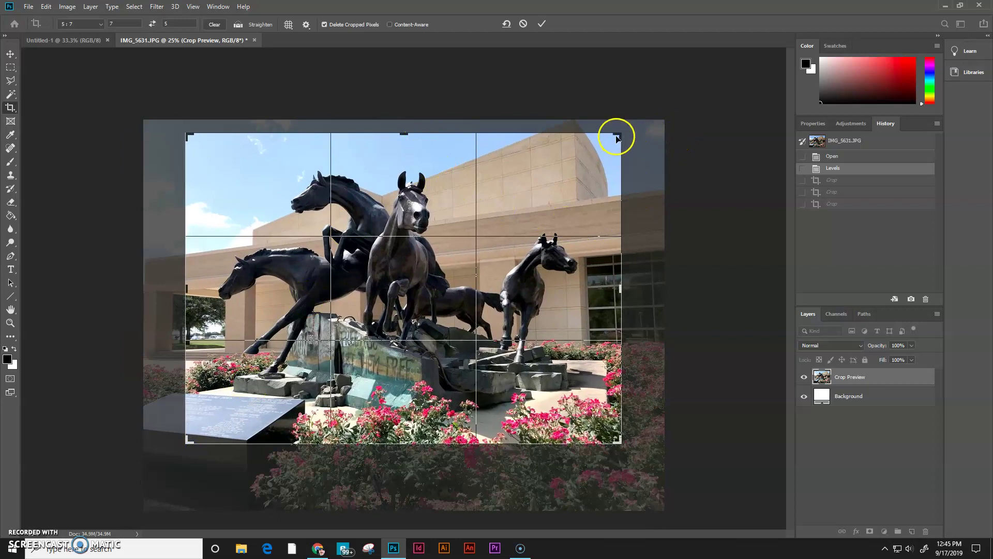
drag(618, 134, 614, 146)
mouse_move(455, 187)
mouse_down()
mouse_move(440, 194)
mouse_move(473, 201)
mouse_move(457, 204)
mouse_up()
mouse_move(612, 434)
mouse_down()
mouse_move(641, 420)
mouse_move(582, 417)
mouse_move(623, 420)
mouse_move(610, 432)
mouse_up()
drag(480, 381, 477, 381)
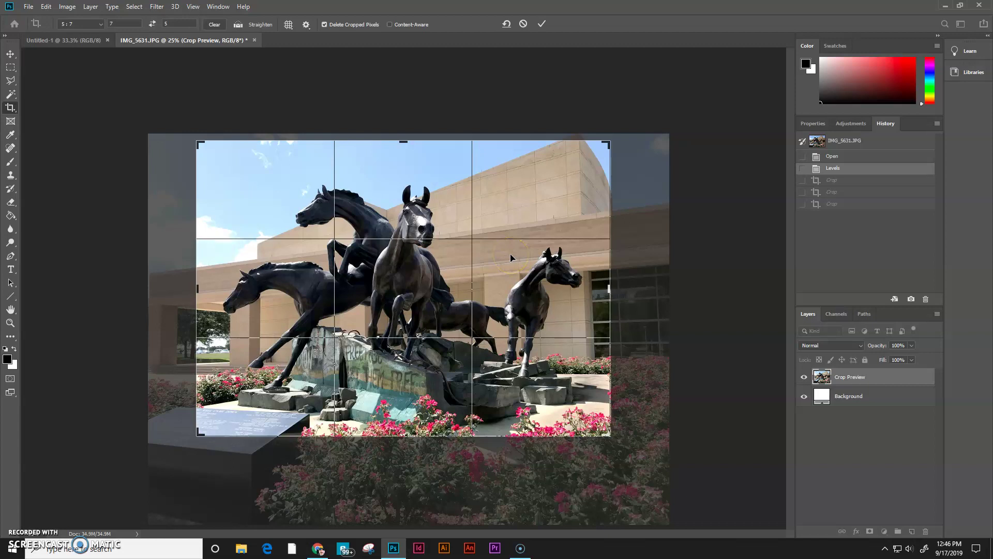
key(Return)
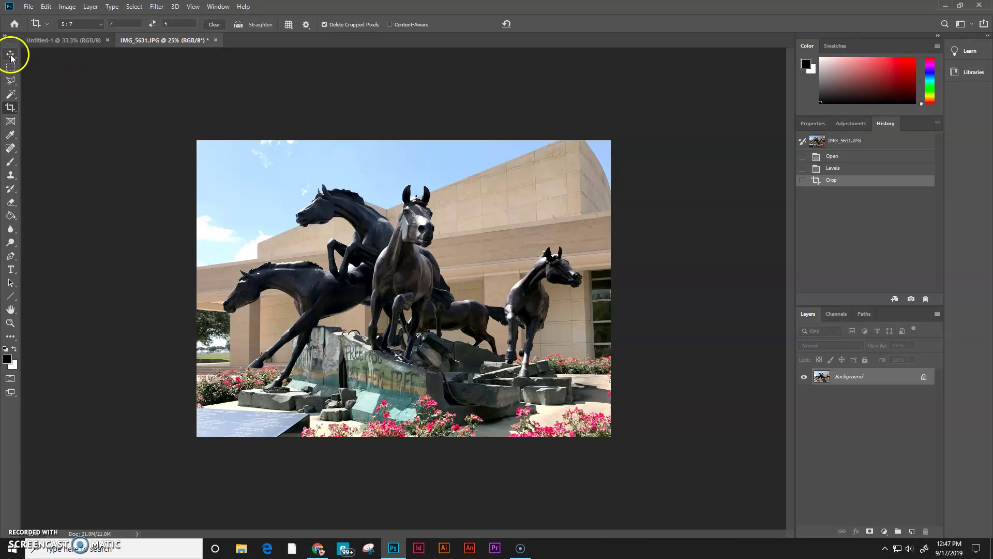
Begin saving the cropped photo as a new file on the Desktop, named yourname1
click(29, 6)
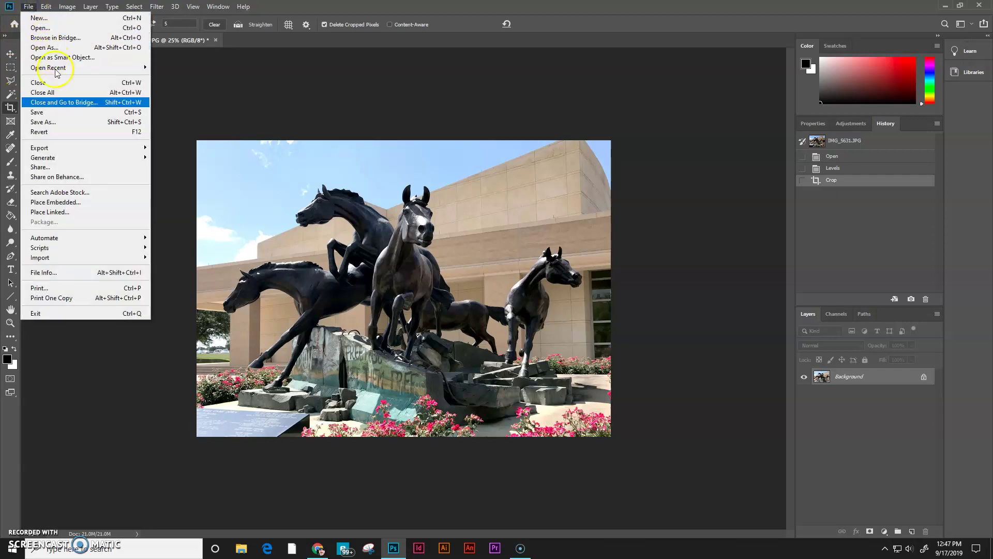
click(56, 123)
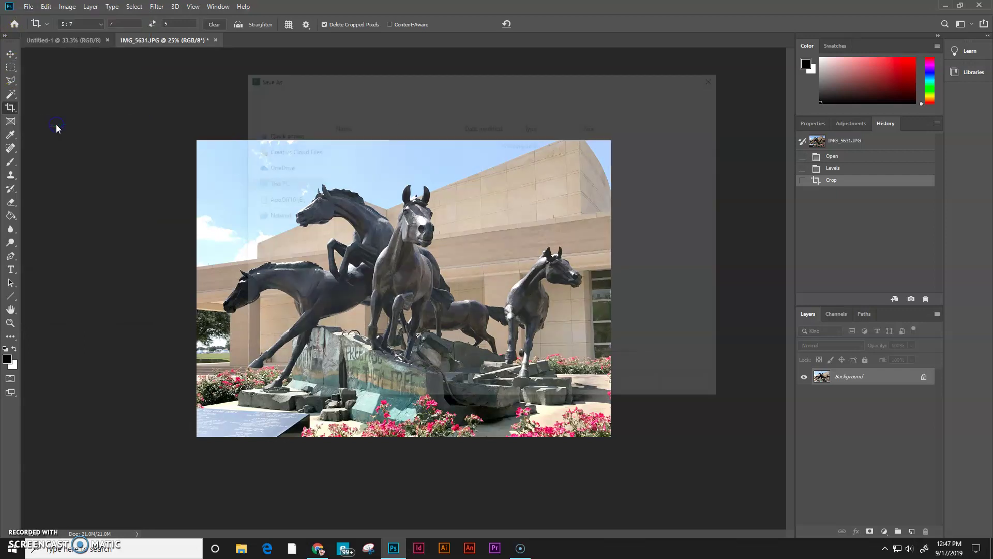
key(BackSpace)
text(yo)
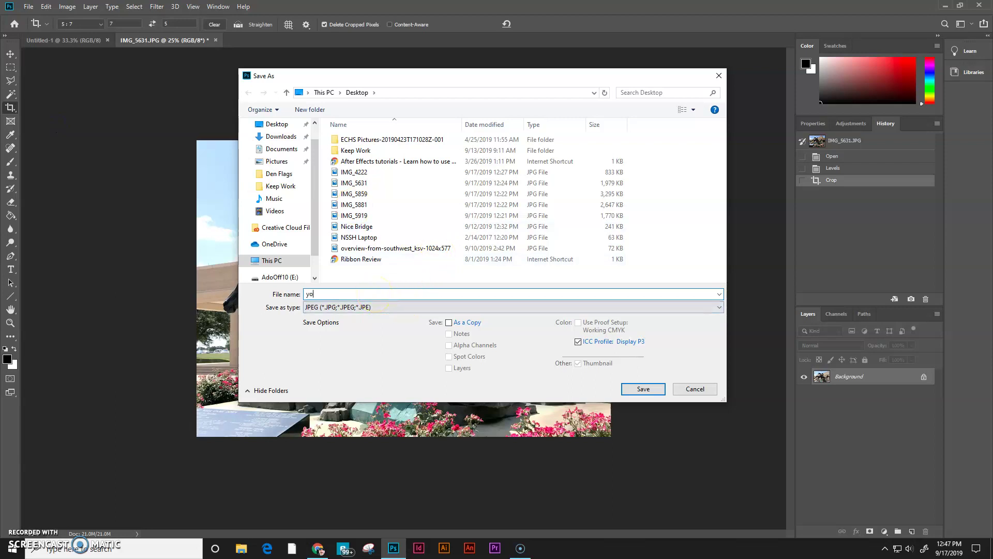
text(urname)
Choose PNG as the file format for the saved photo
click(346, 306)
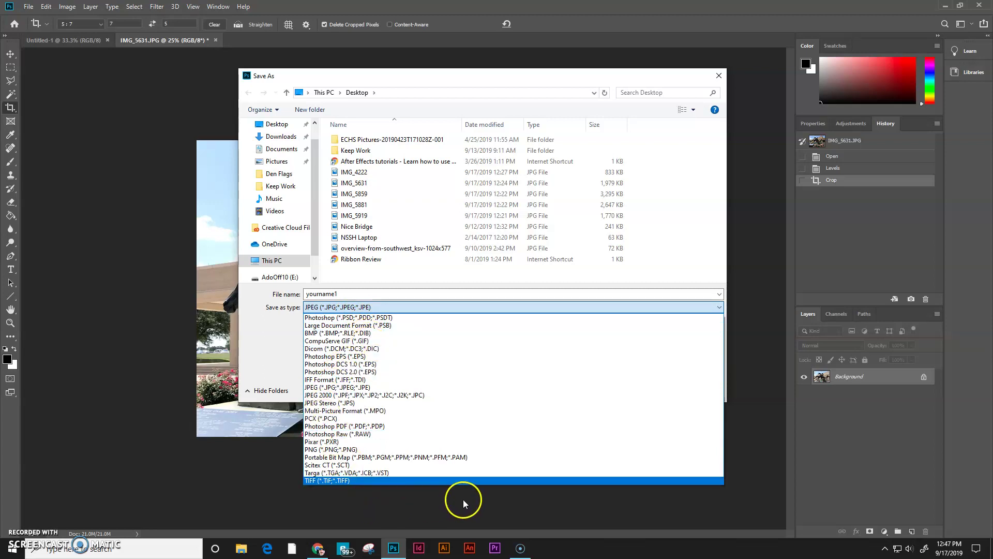
click(324, 317)
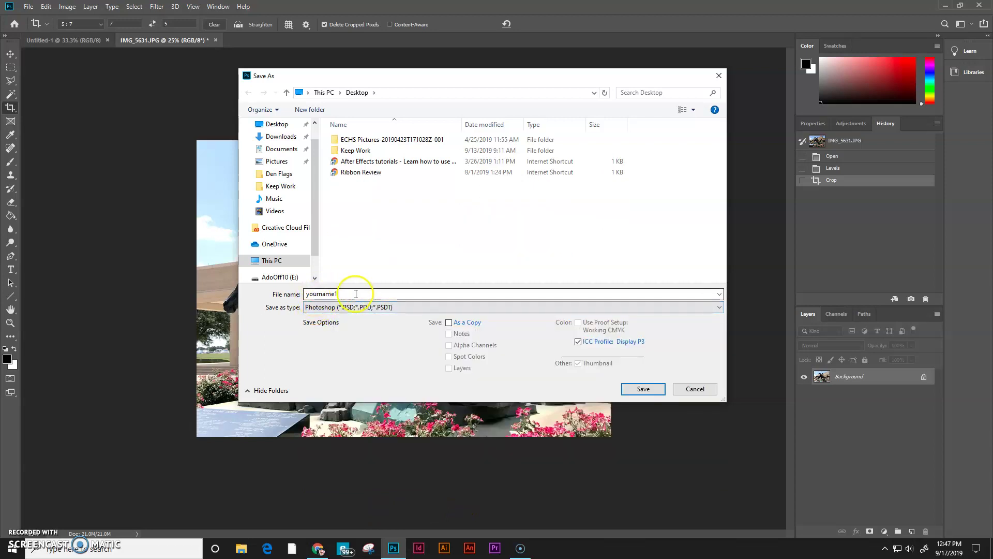
click(364, 307)
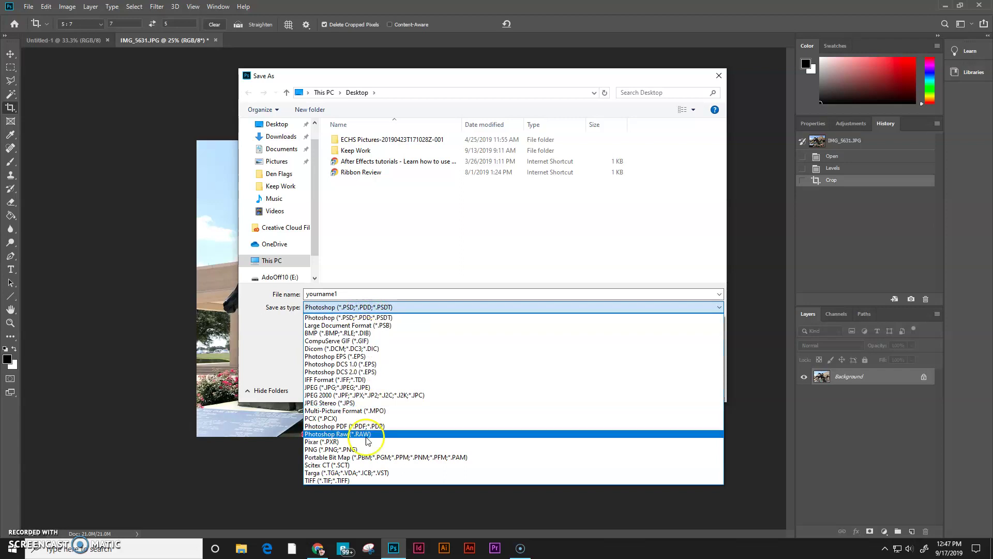
click(353, 450)
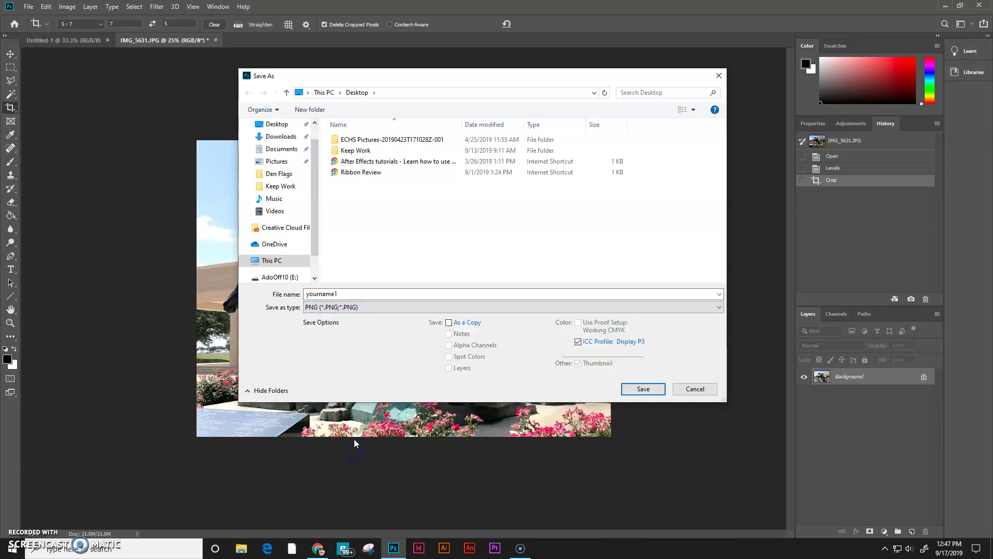
Save the PNG file with the Large file size (Fastest saving) option
click(326, 294)
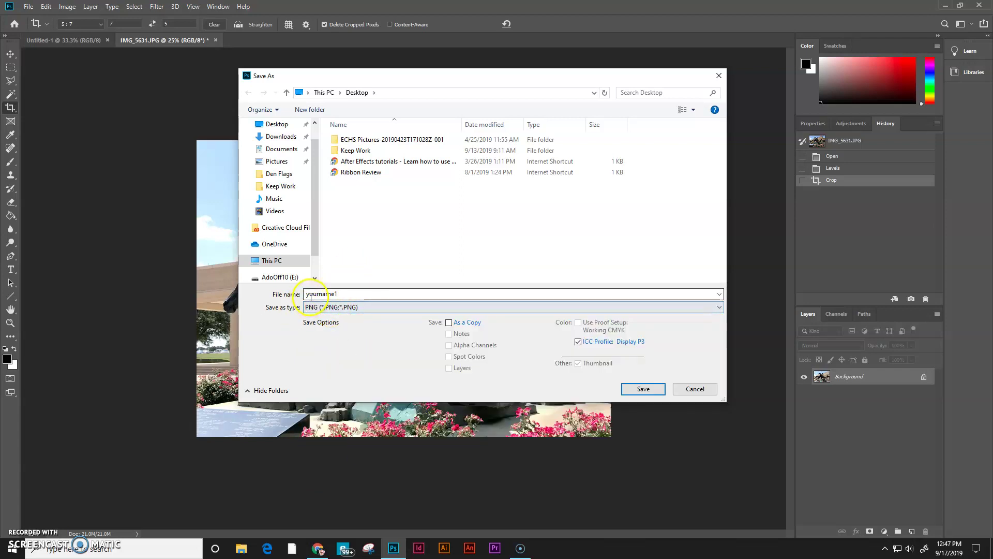
click(340, 294)
click(339, 294)
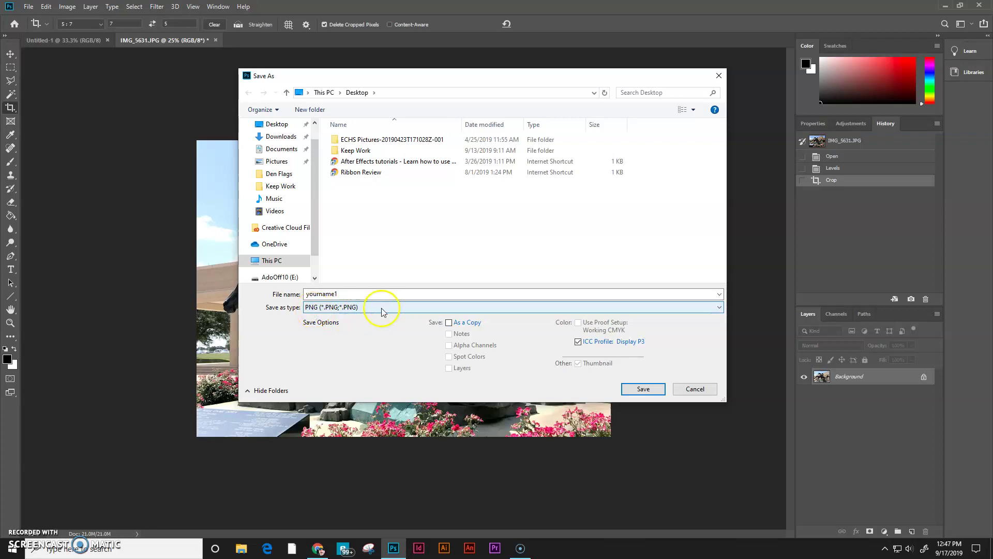
click(656, 390)
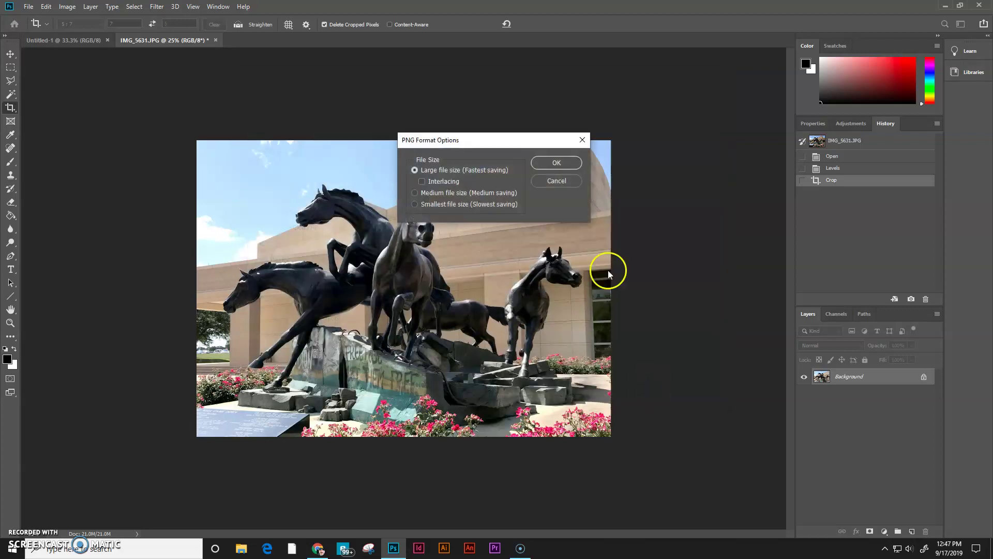
click(567, 163)
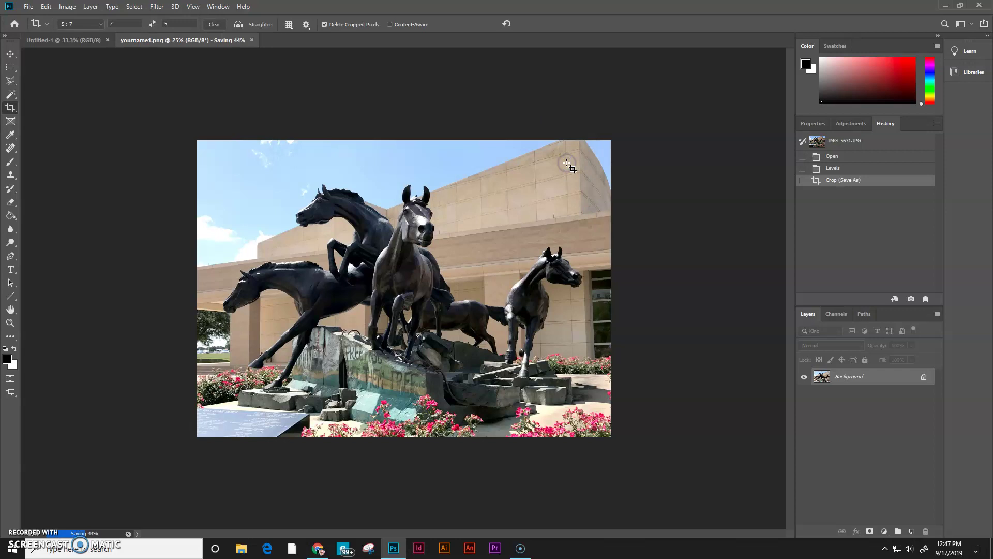